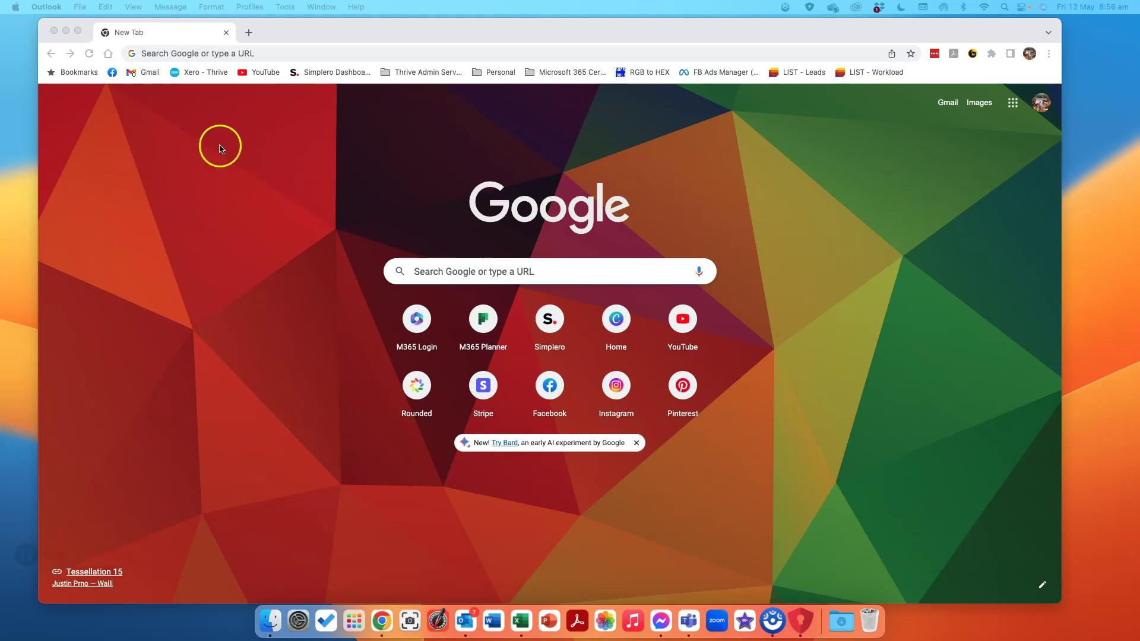
Load office.com and show the full list of Microsoft 365 apps.
{"action": "left_click", "coordinate": [199, 54]}
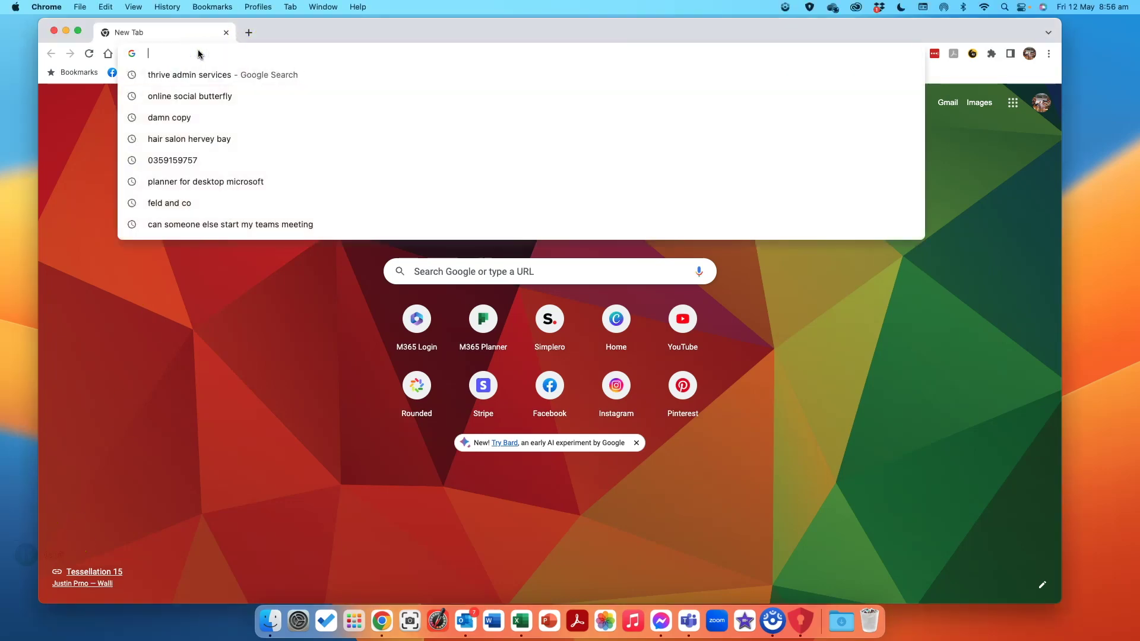
{"action": "type", "text": "offi"}
{"action": "key", "text": "Return"}
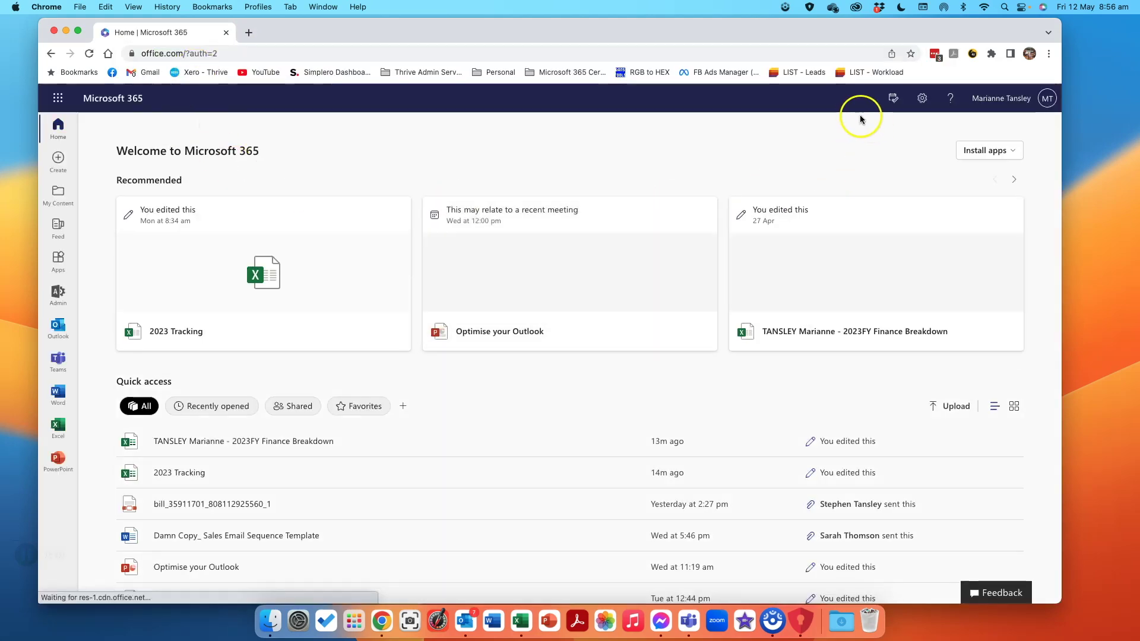
{"action": "left_click", "coordinate": [58, 100]}
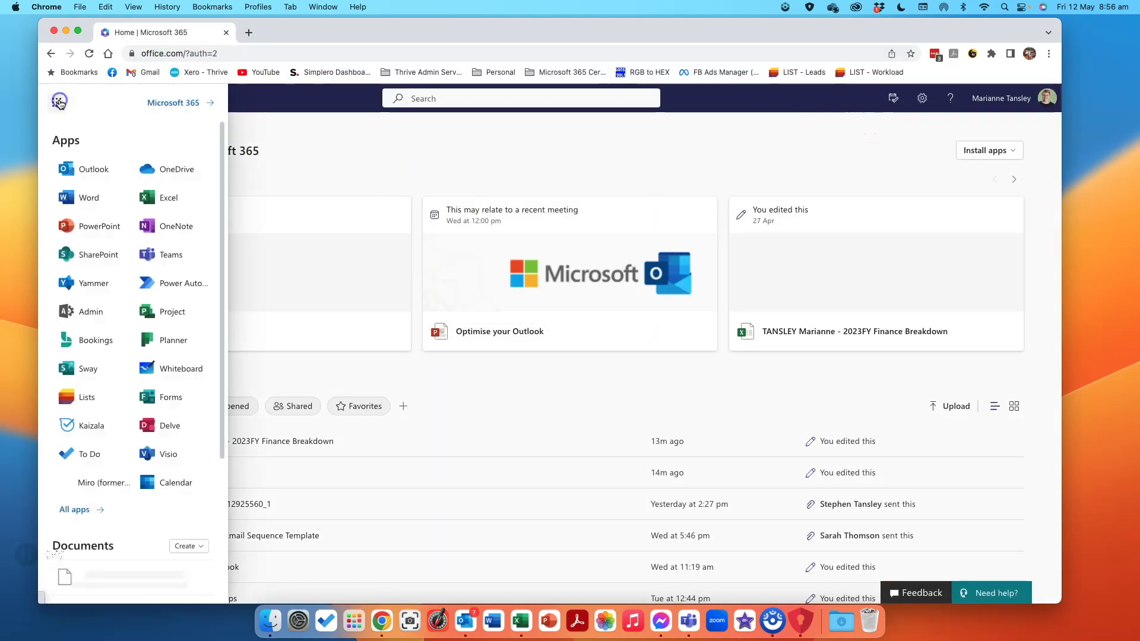
{"action": "left_click", "coordinate": [75, 315]}
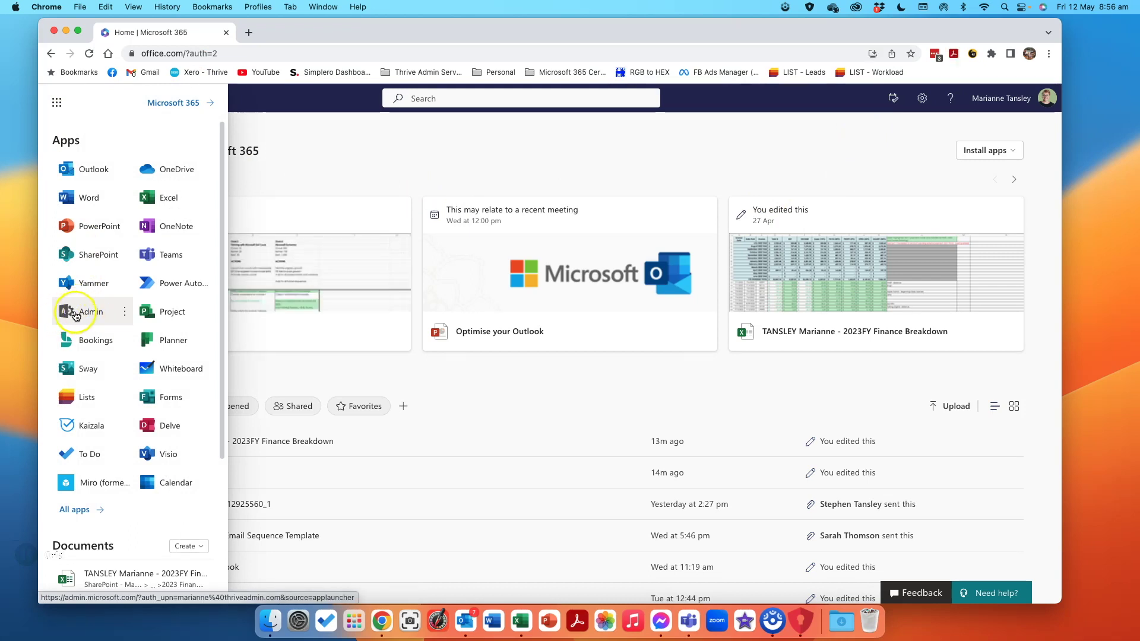
{"action": "left_click", "coordinate": [75, 511]}
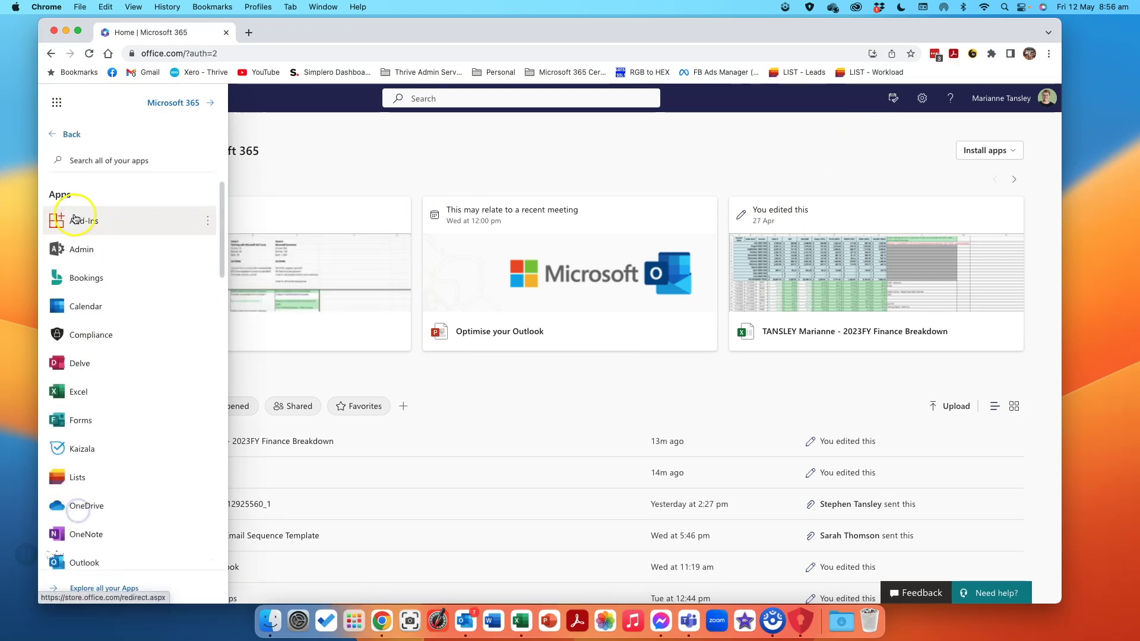
Open the Microsoft 365 admin center and launch the Teams admin center from Admin centers.
{"action": "left_click", "coordinate": [74, 250]}
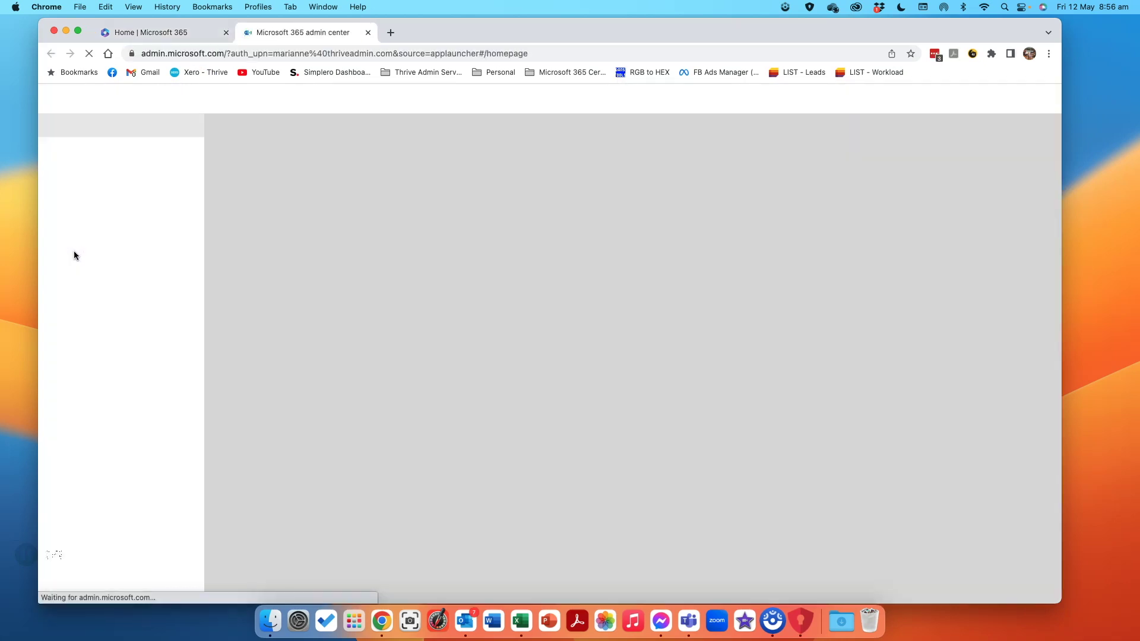
{"action": "left_click", "coordinate": [110, 290]}
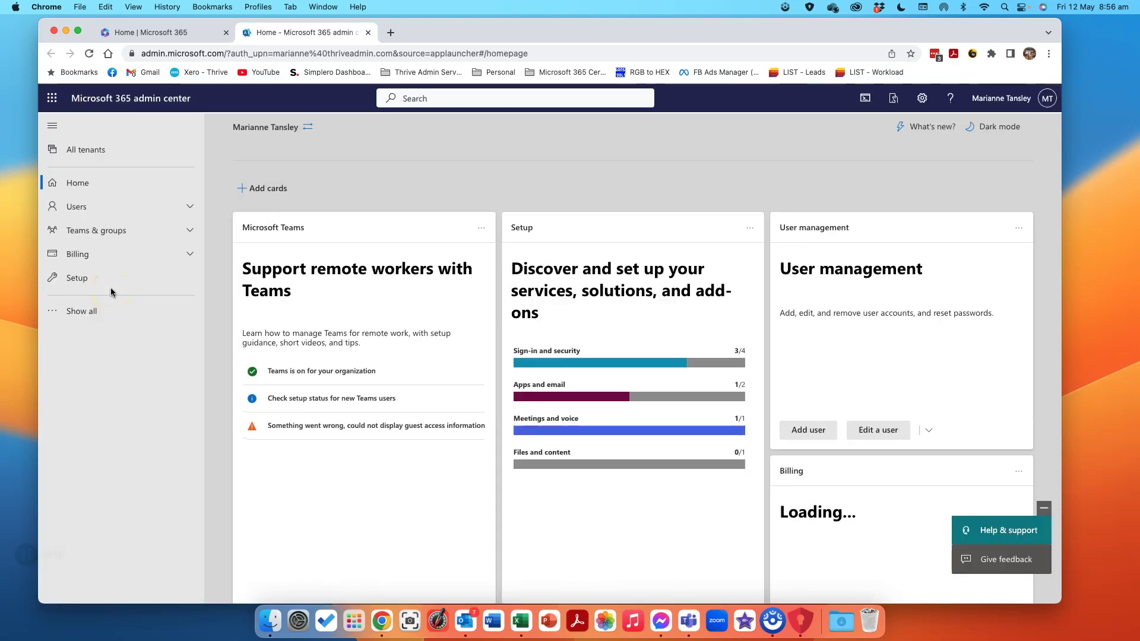
{"action": "left_click", "coordinate": [76, 312]}
{"action": "left_click", "coordinate": [77, 312]}
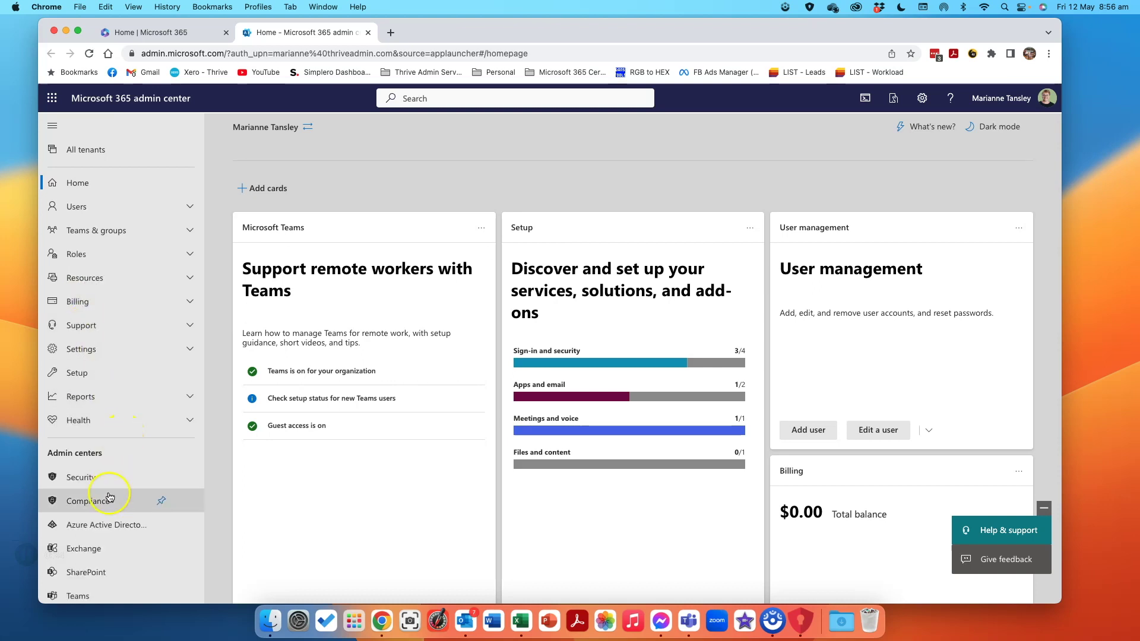
{"action": "scroll", "coordinate": [107, 501], "scroll_direction": "down", "scroll_amount": 2}
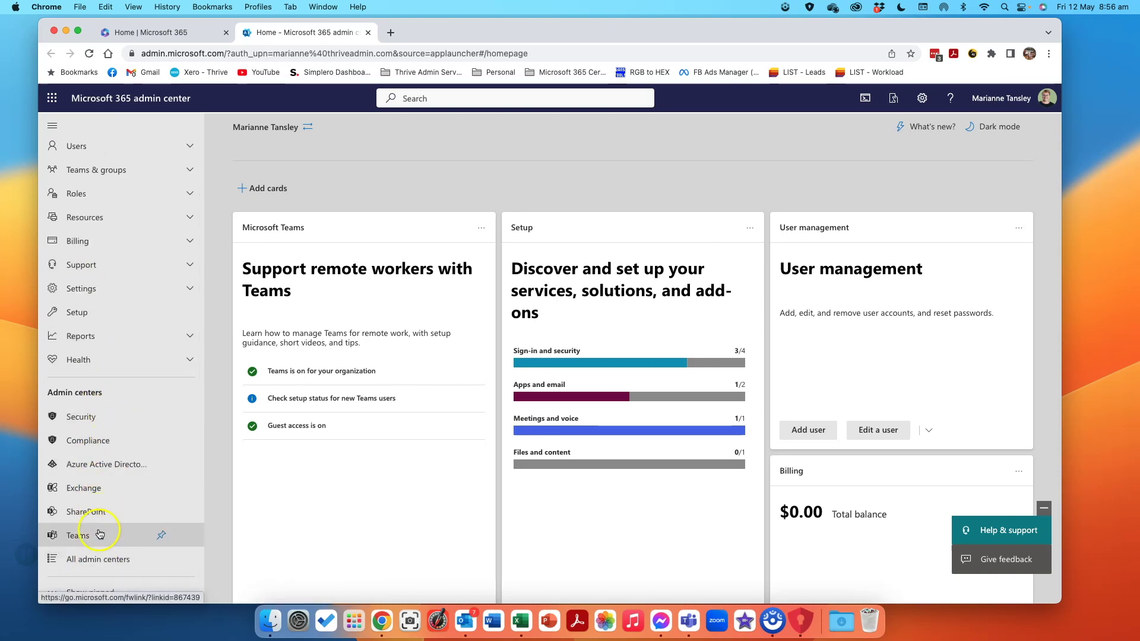
{"action": "left_click", "coordinate": [79, 538]}
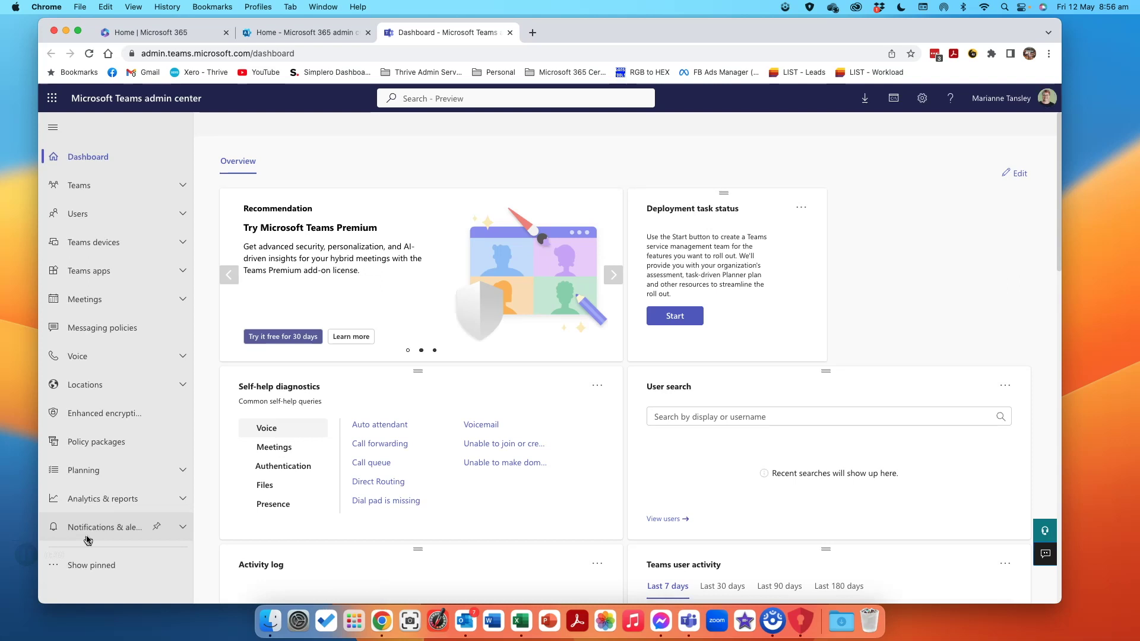
Go to Meetings > Meeting policies and open the Add meeting policy form.
{"action": "left_click", "coordinate": [85, 301]}
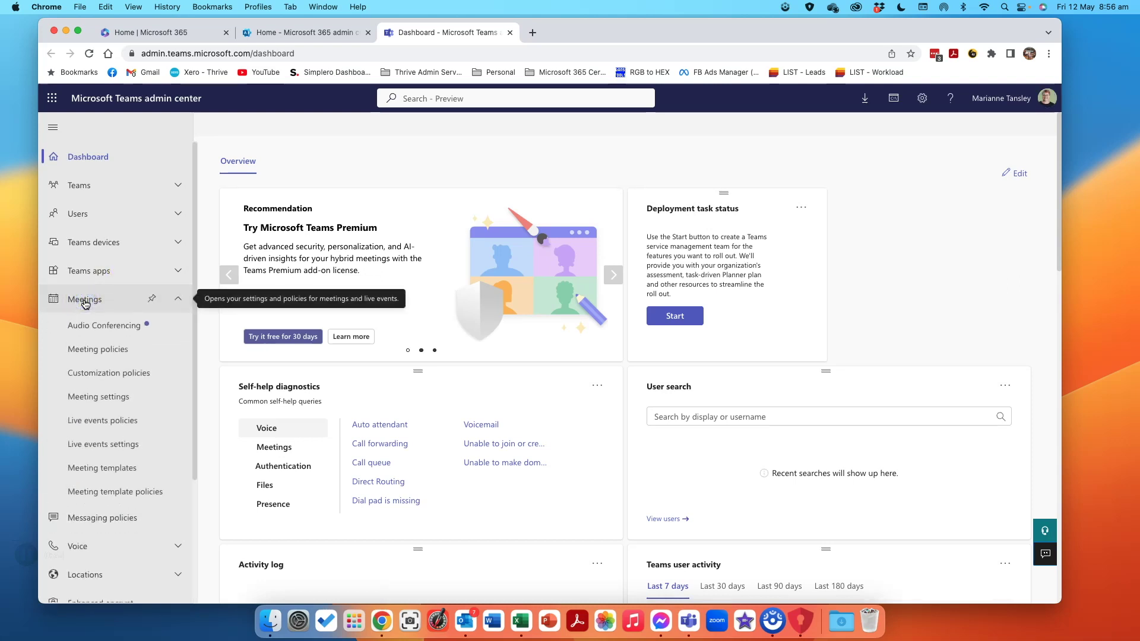
{"action": "left_click", "coordinate": [94, 351]}
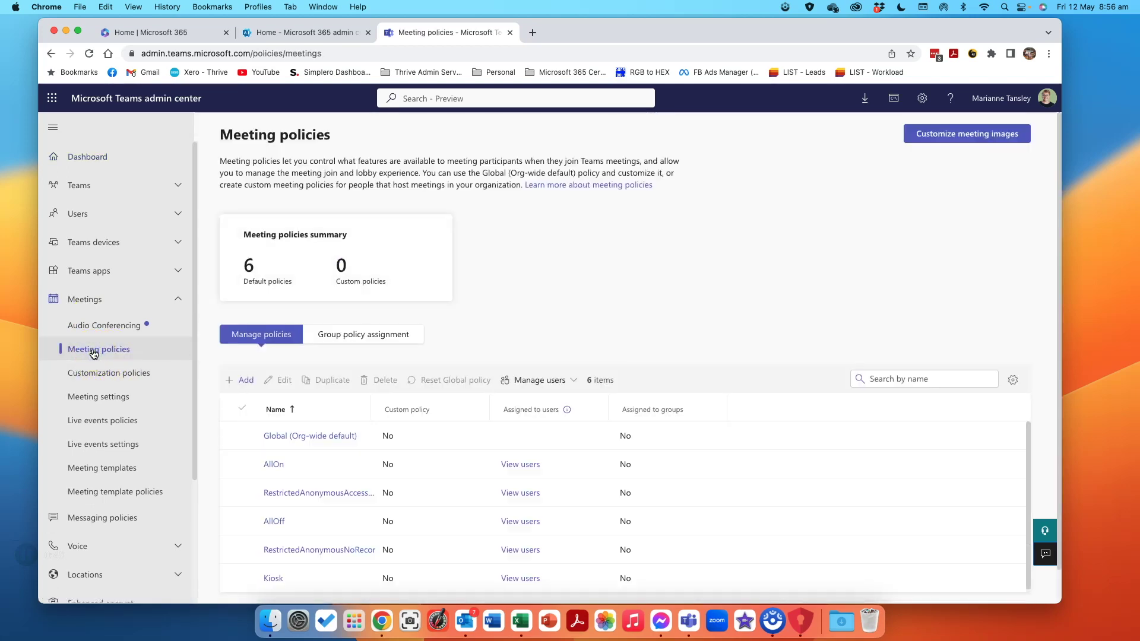
{"action": "left_click", "coordinate": [246, 384]}
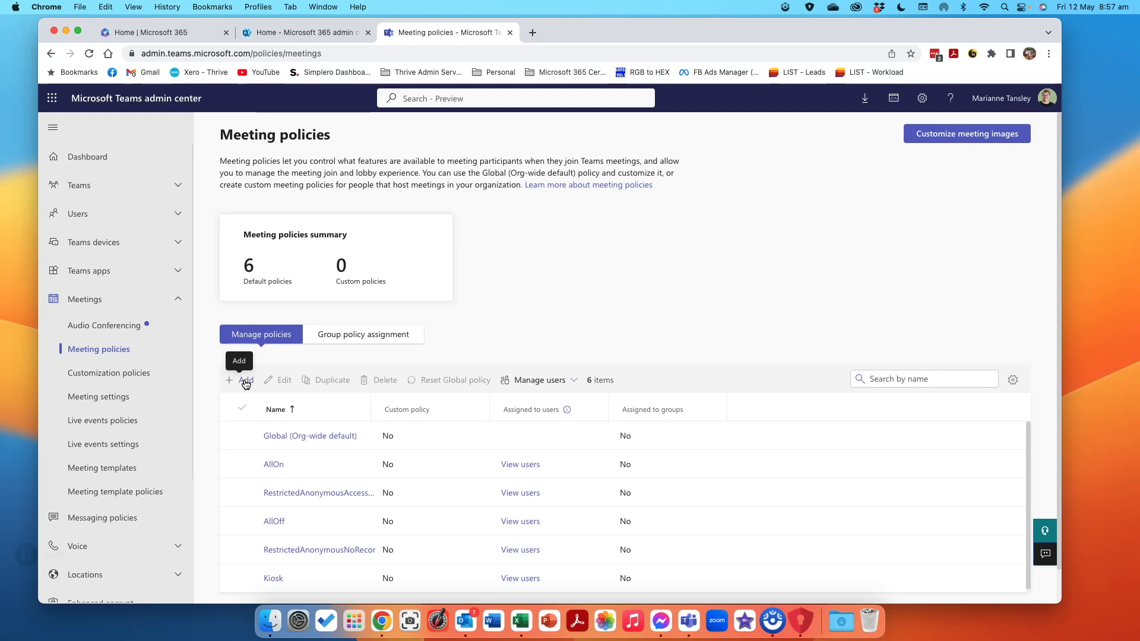
{"action": "left_click", "coordinate": [246, 382]}
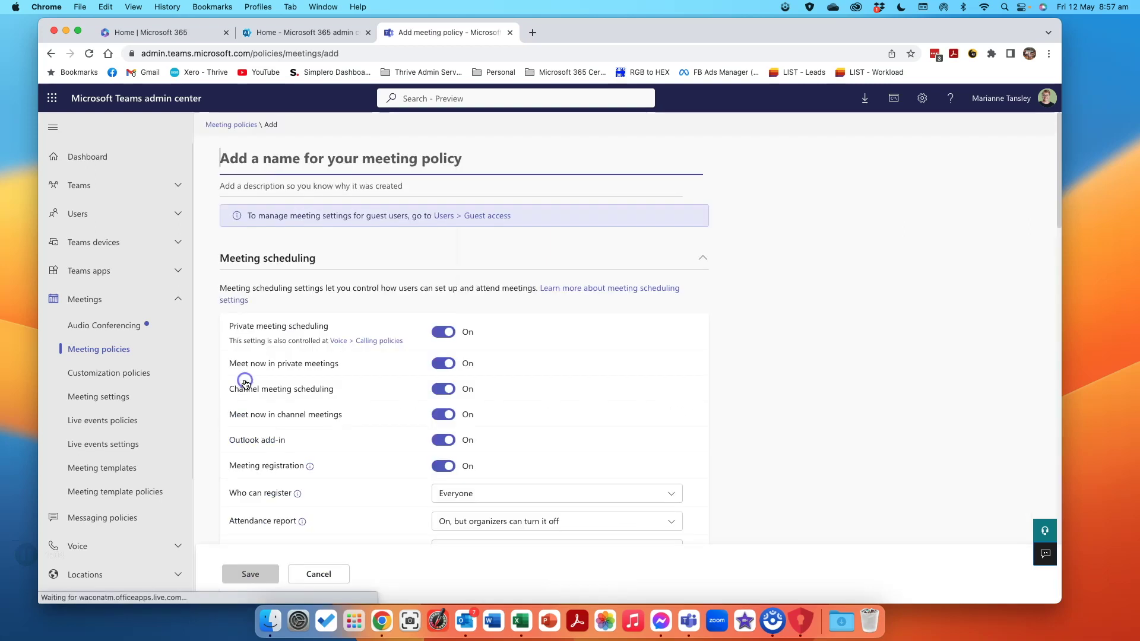
Name the policy 'Join and Host by others' and describe it as 'Allow other users to join and host meetings I don't need to attend once booked'.
{"action": "left_click", "coordinate": [269, 170]}
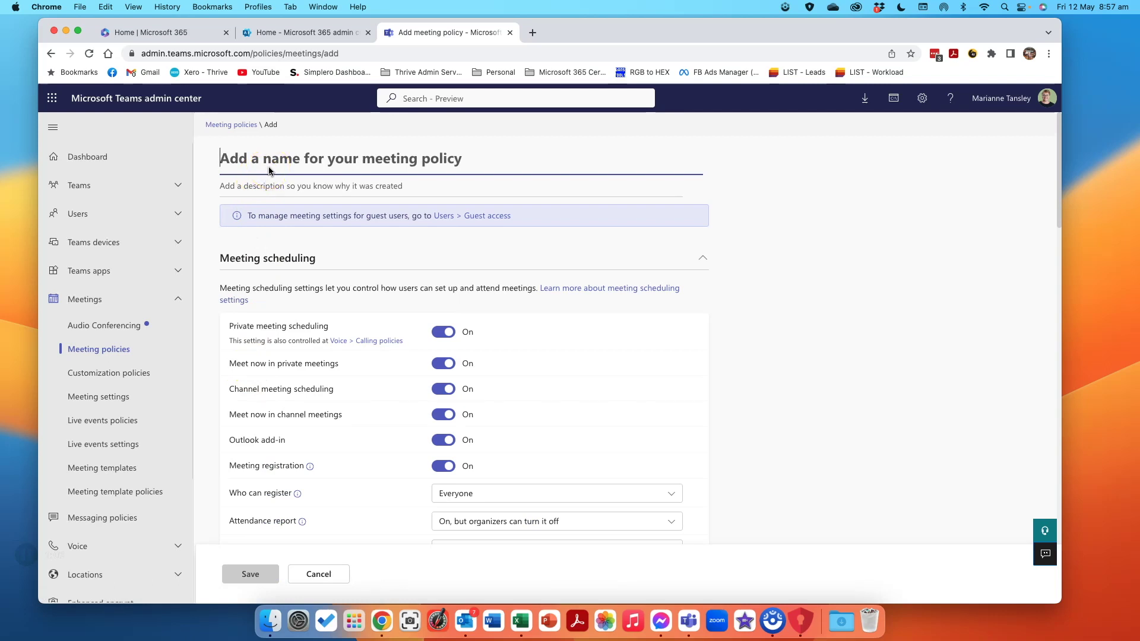
{"action": "type", "text": "Q"}
{"action": "key", "text": "BackSpace"}
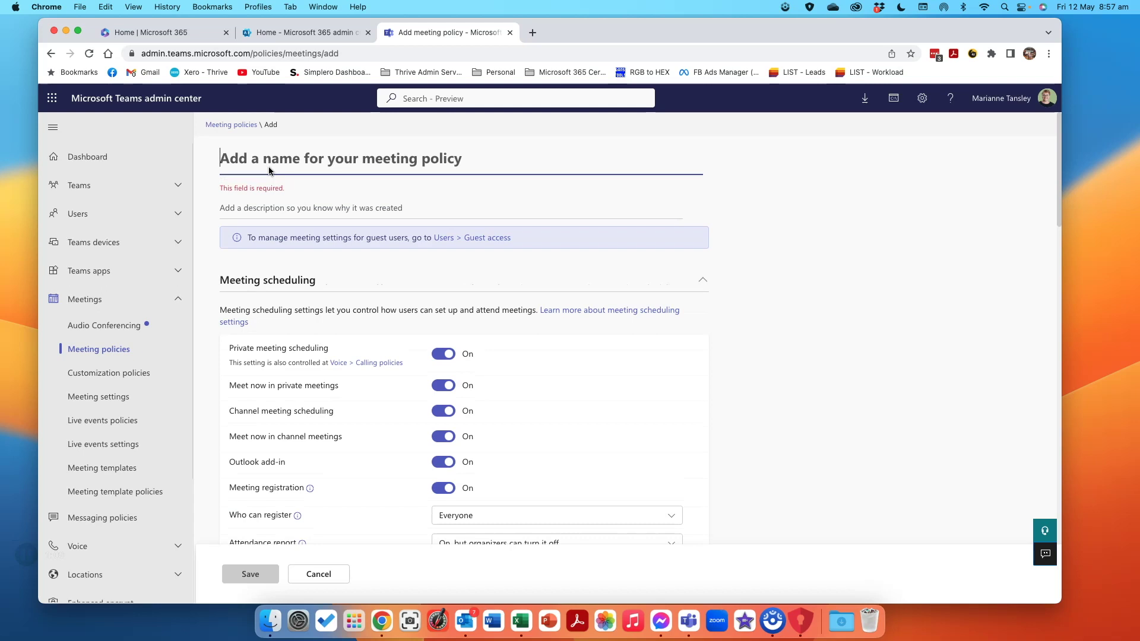
{"action": "type", "text": "Join an"}
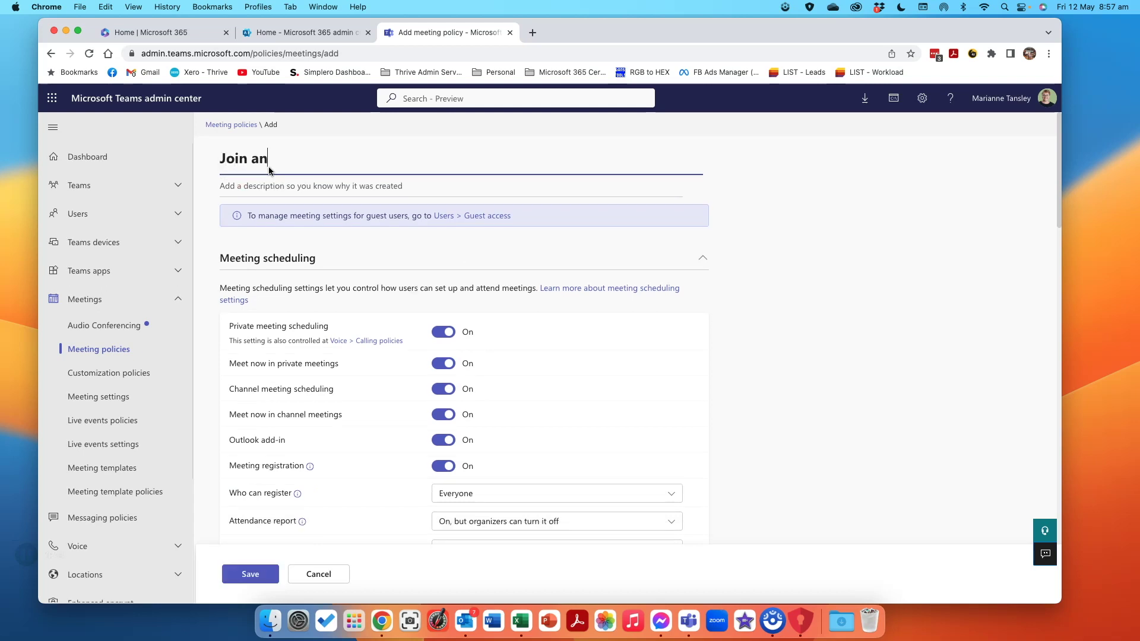
{"action": "type", "text": "d Host by others"}
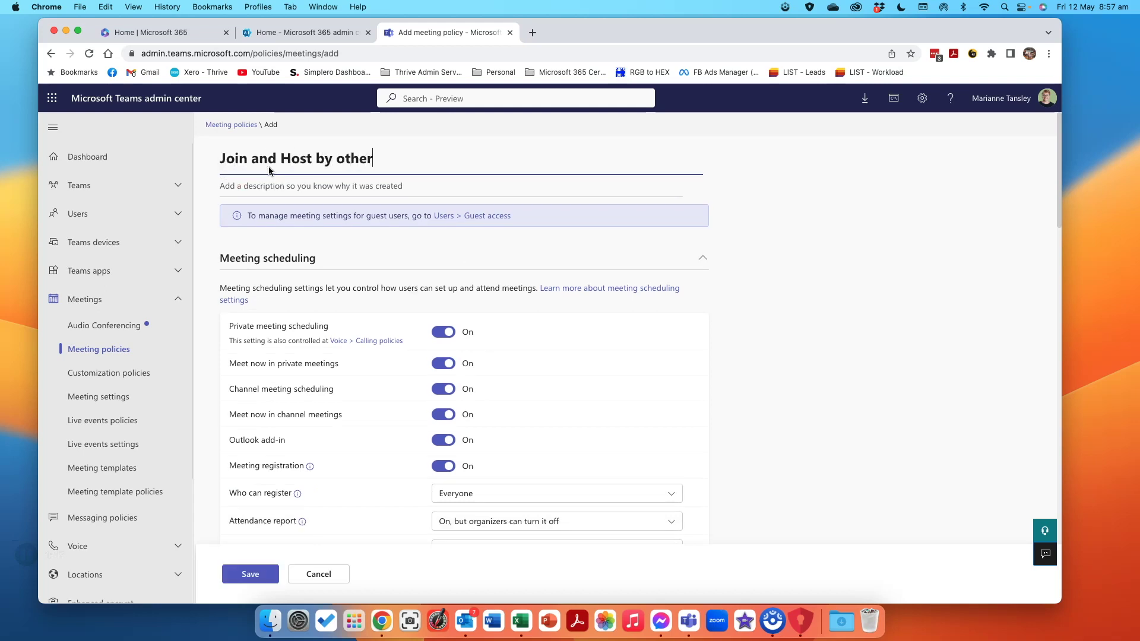
{"action": "left_click", "coordinate": [268, 184]}
{"action": "type", "text": "Allow "}
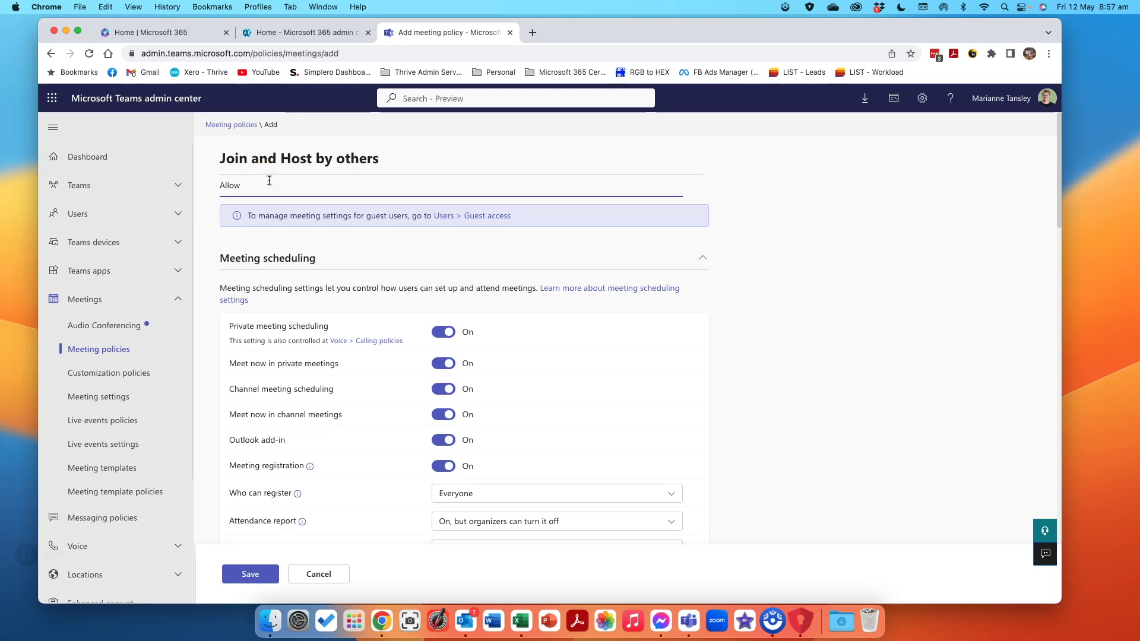
{"action": "type", "text": "other users to join and host meetings I don"}
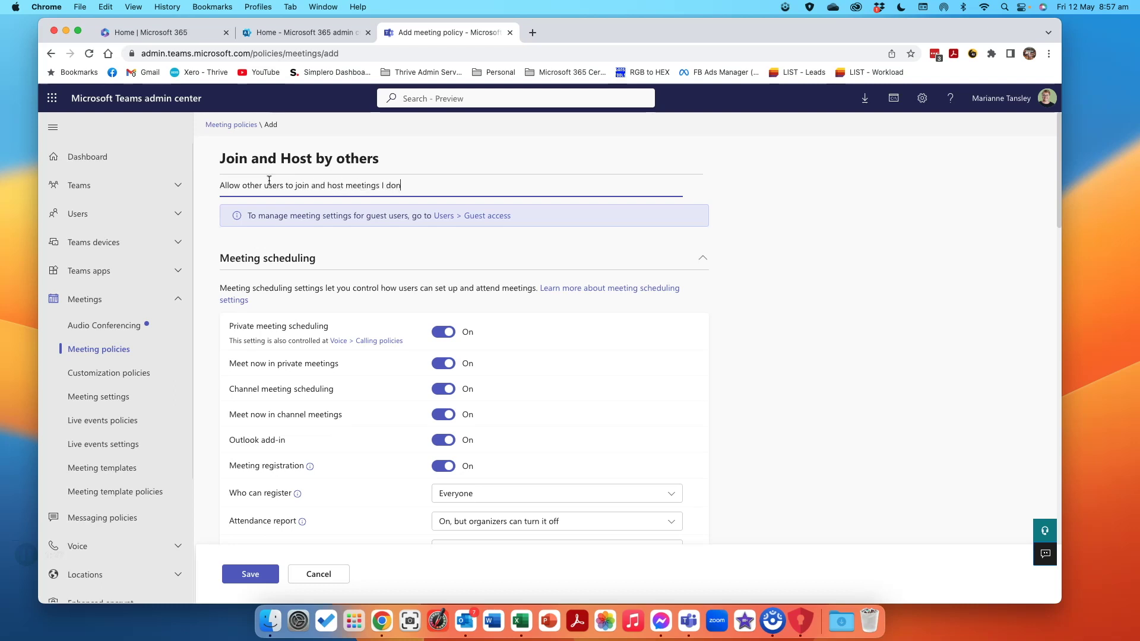
{"action": "type", "text": "'t need to attend once booked"}
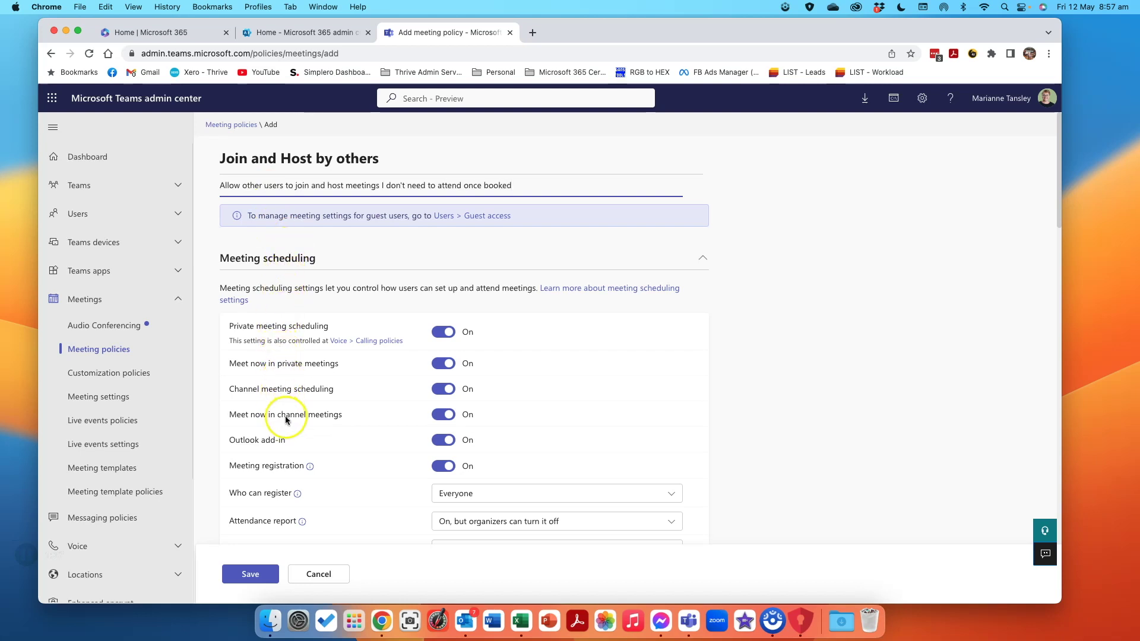
Set lobby bypass to Everyone and save the Join and Host by others policy.
{"action": "scroll", "coordinate": [285, 420], "scroll_direction": "down", "scroll_amount": 10}
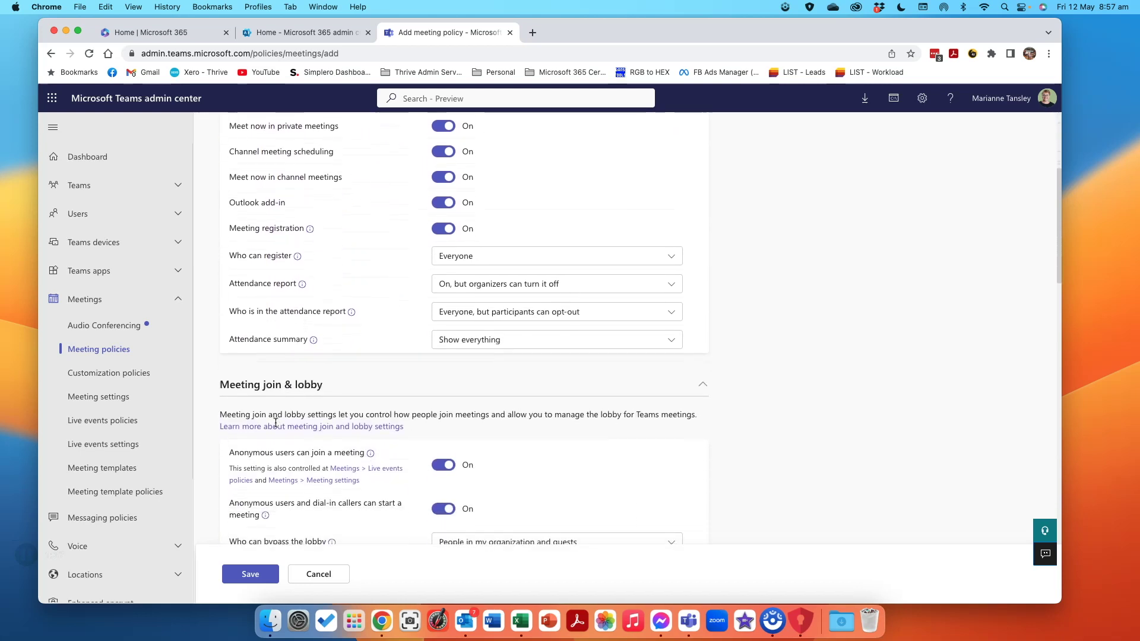
{"action": "scroll", "coordinate": [275, 423], "scroll_direction": "down", "scroll_amount": 2}
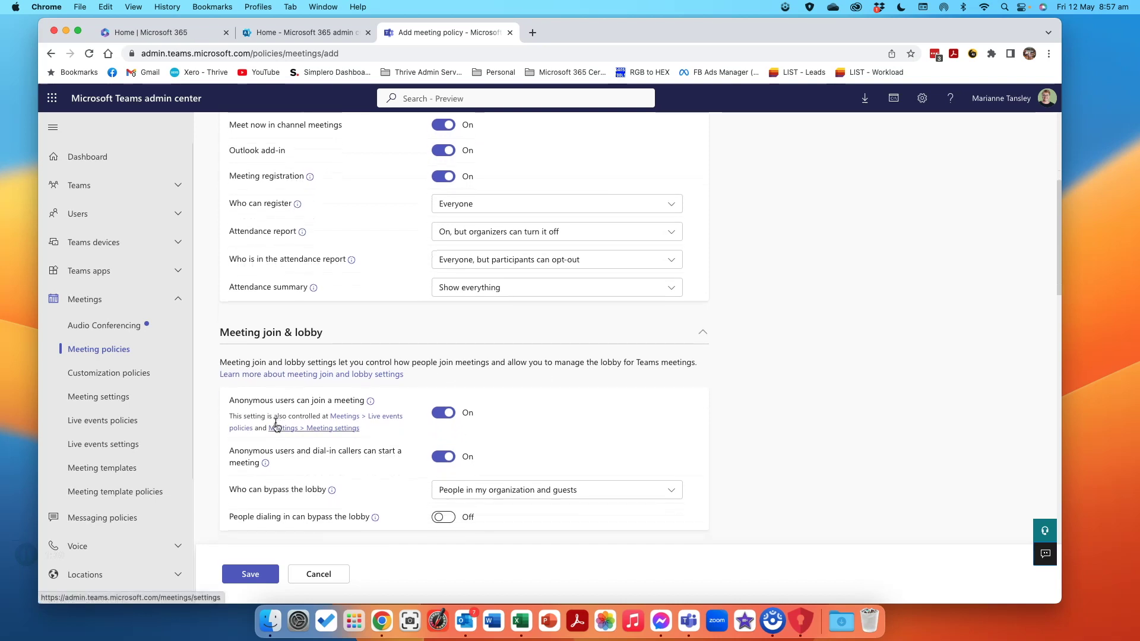
{"action": "scroll", "coordinate": [277, 426], "scroll_direction": "down", "scroll_amount": 1}
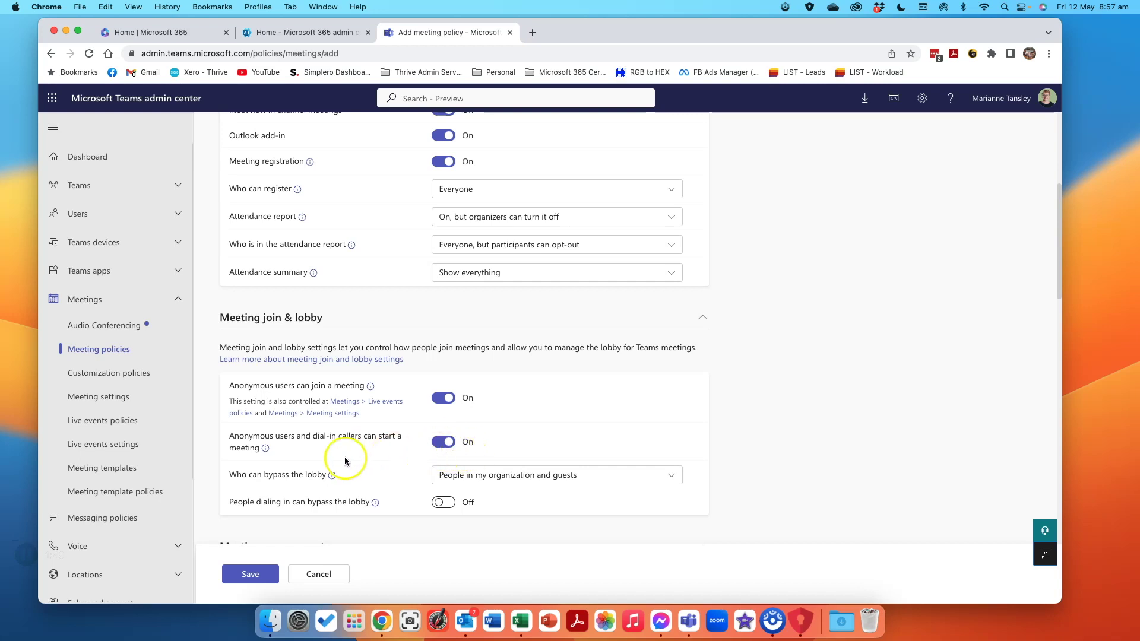
{"action": "scroll", "coordinate": [339, 457], "scroll_direction": "down", "scroll_amount": 1}
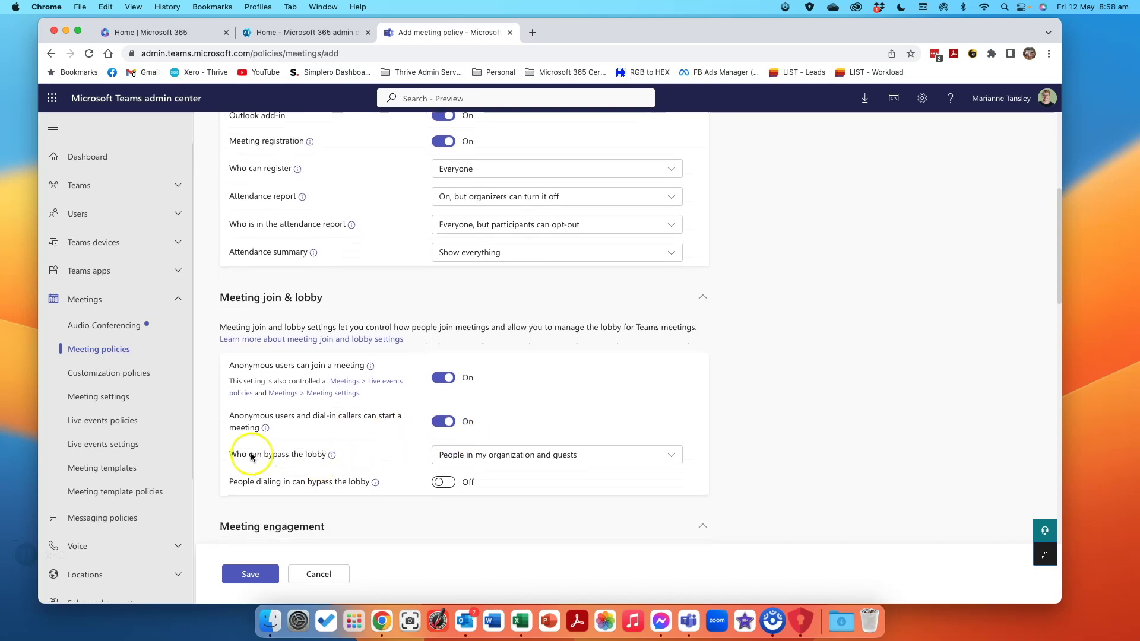
{"action": "left_click", "coordinate": [464, 455]}
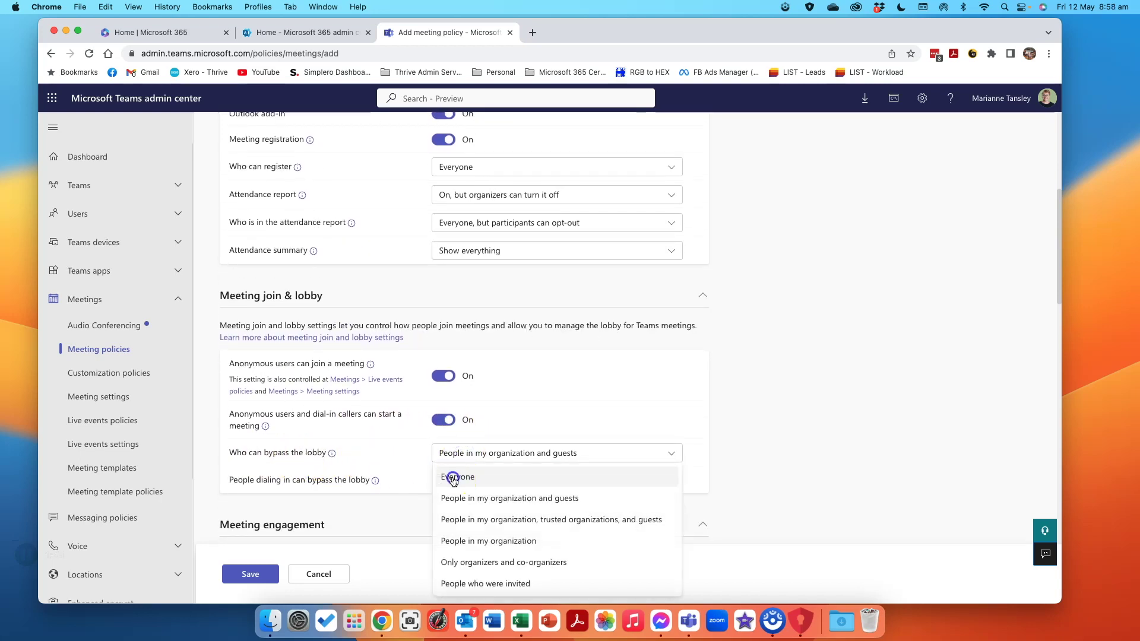
{"action": "left_click", "coordinate": [450, 475]}
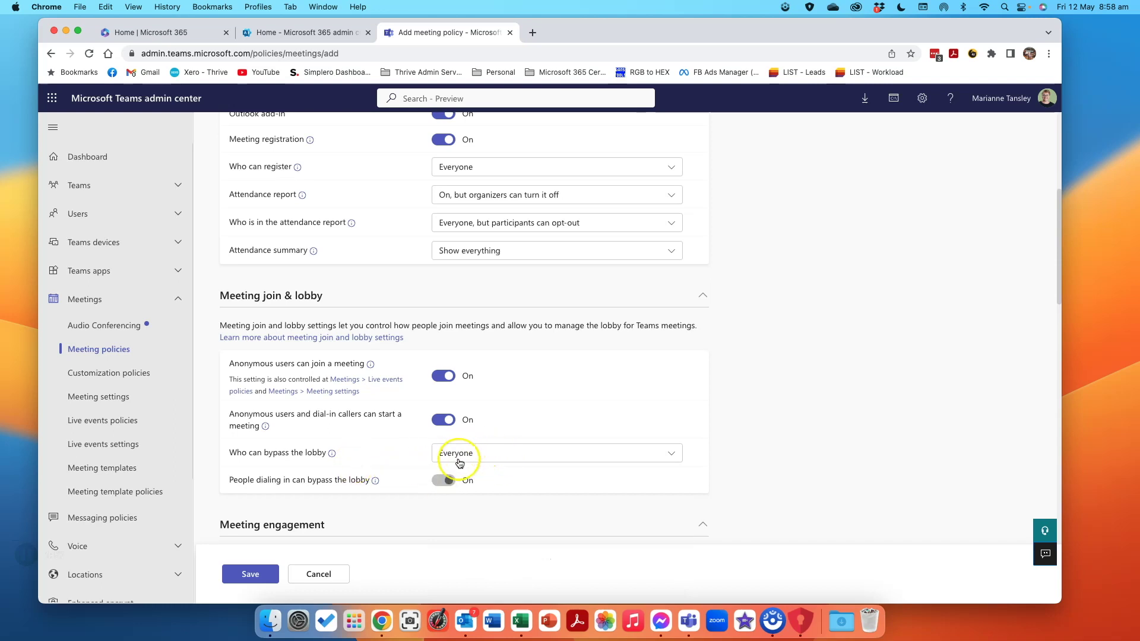
{"action": "left_click", "coordinate": [459, 463]}
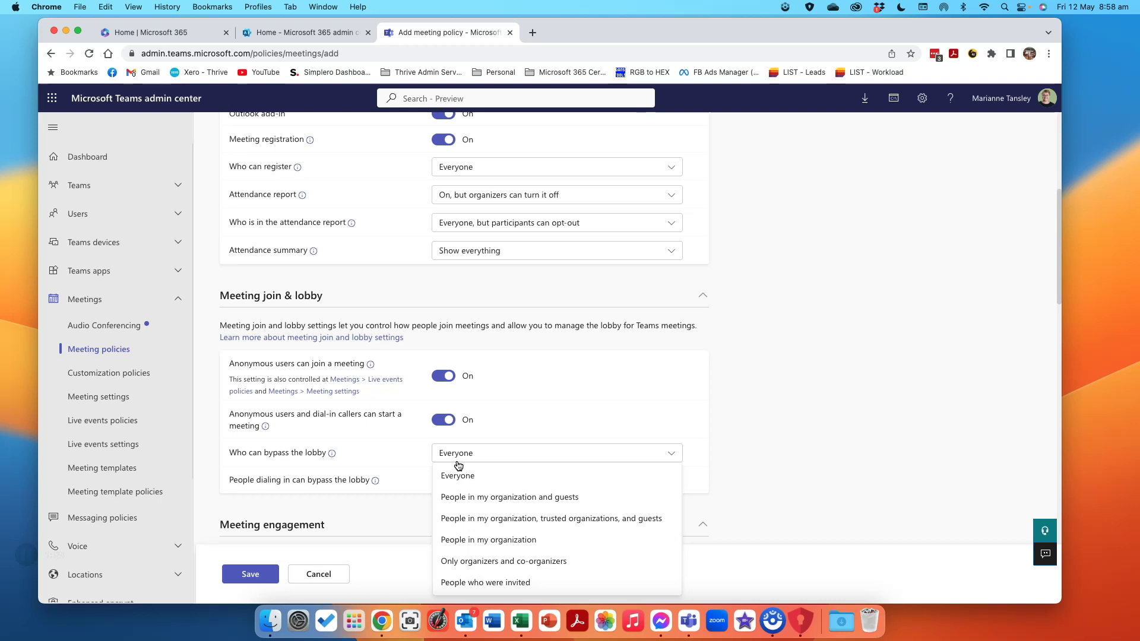
{"action": "left_click", "coordinate": [456, 476]}
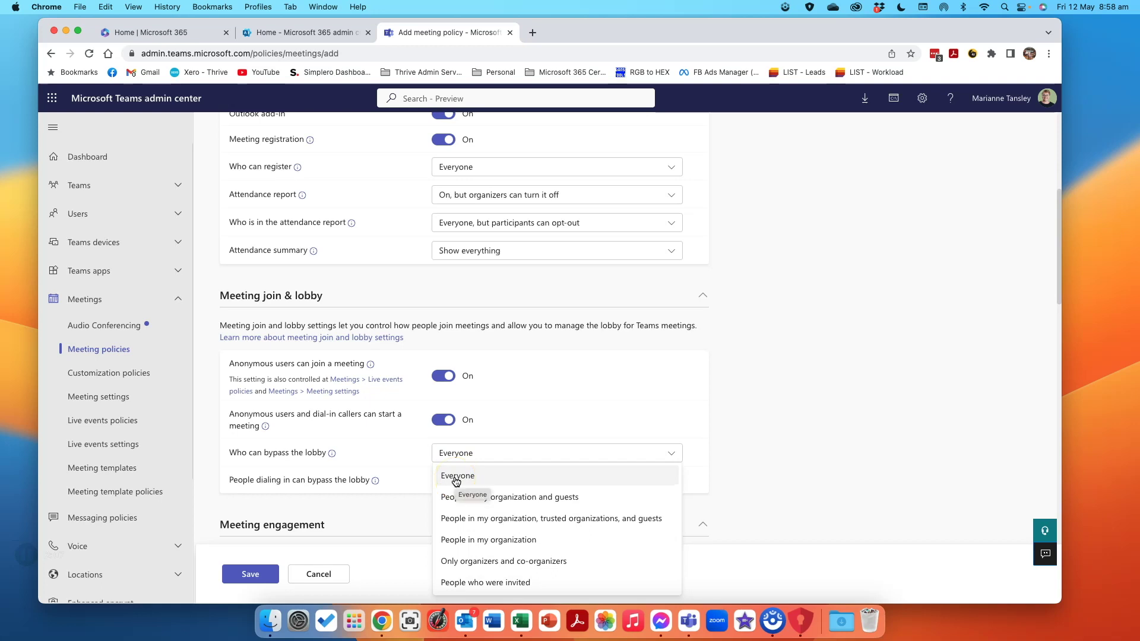
{"action": "left_click", "coordinate": [455, 480]}
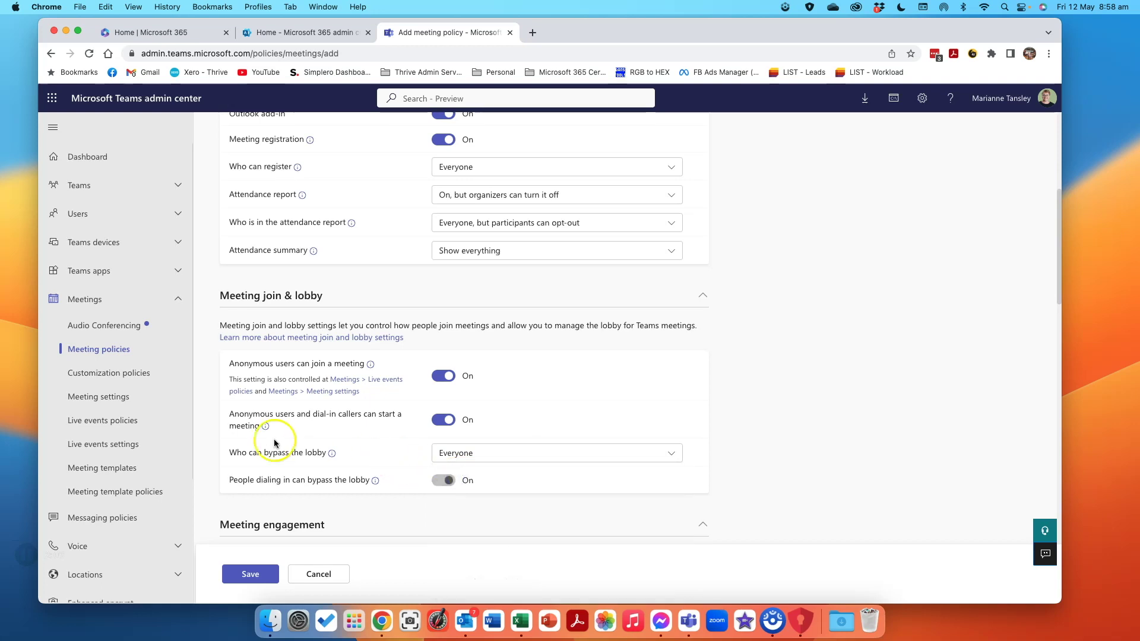
{"action": "scroll", "coordinate": [357, 440], "scroll_direction": "down", "scroll_amount": 3}
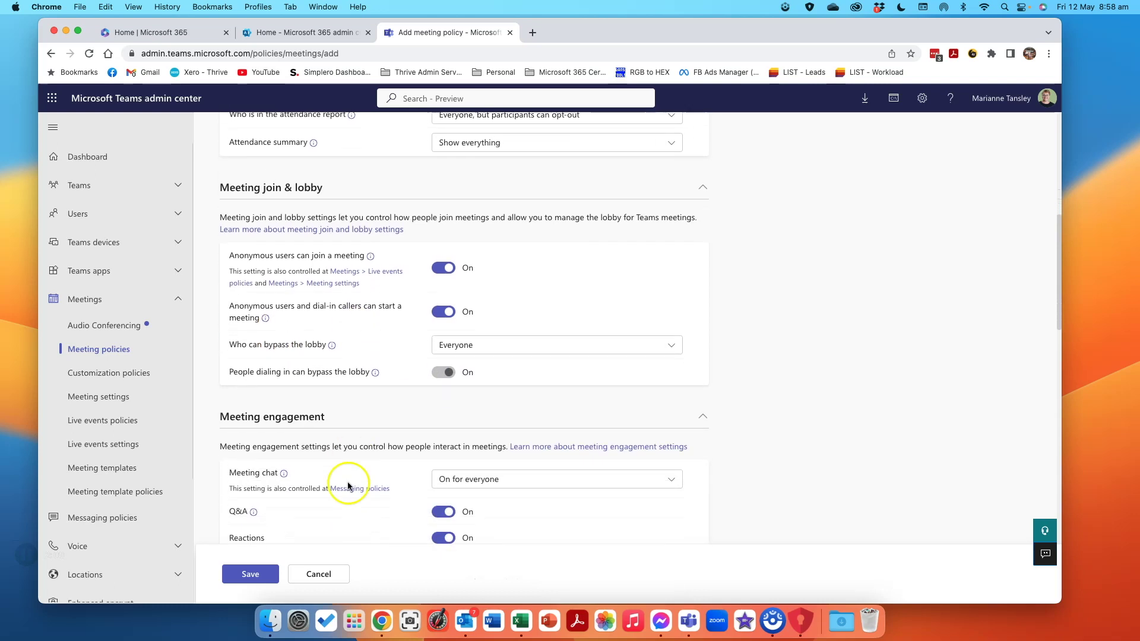
{"action": "left_click", "coordinate": [254, 577]}
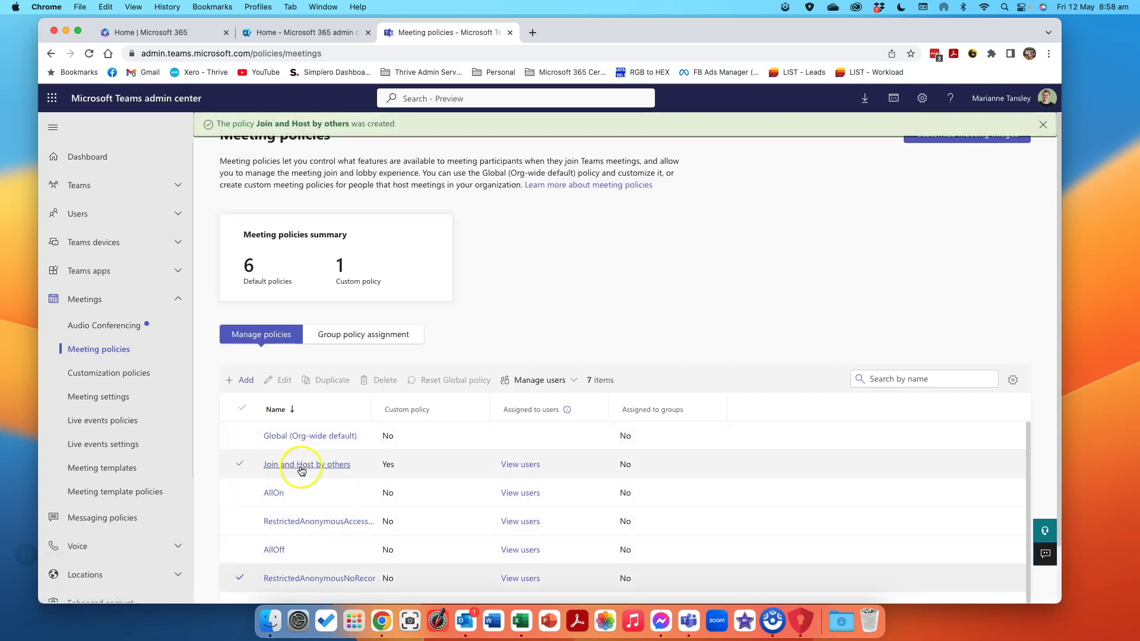
List the users assigned Join and Host by others, then open the Microsoft 365 Active users list.
{"action": "left_click", "coordinate": [521, 466]}
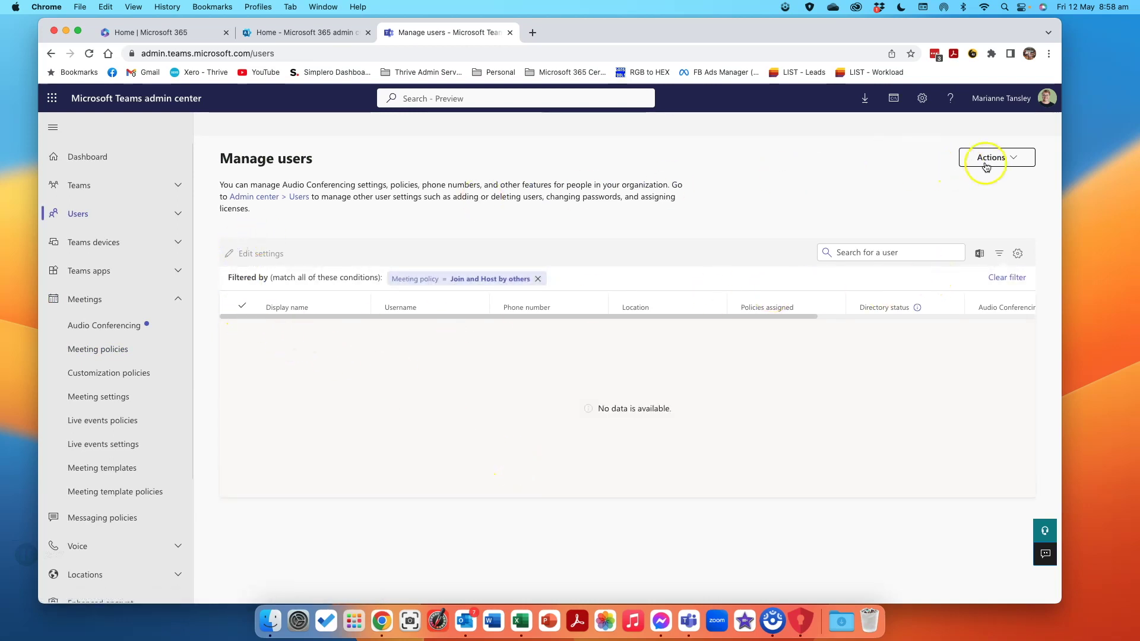
{"action": "left_click", "coordinate": [1026, 156]}
{"action": "left_click", "coordinate": [761, 178]}
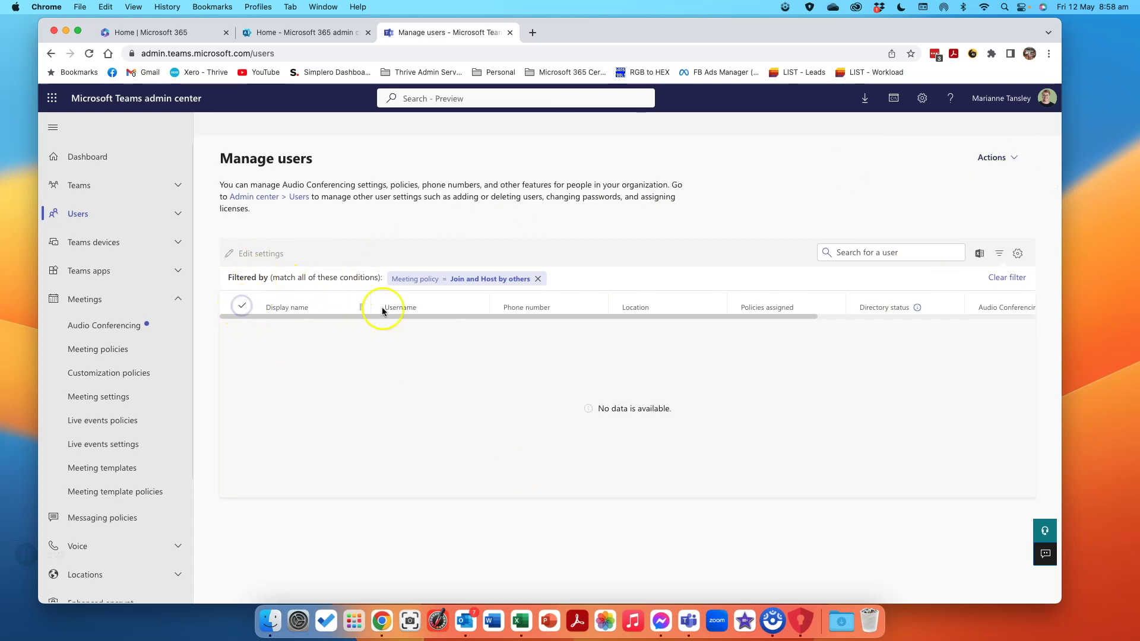
{"action": "left_click", "coordinate": [1018, 253]}
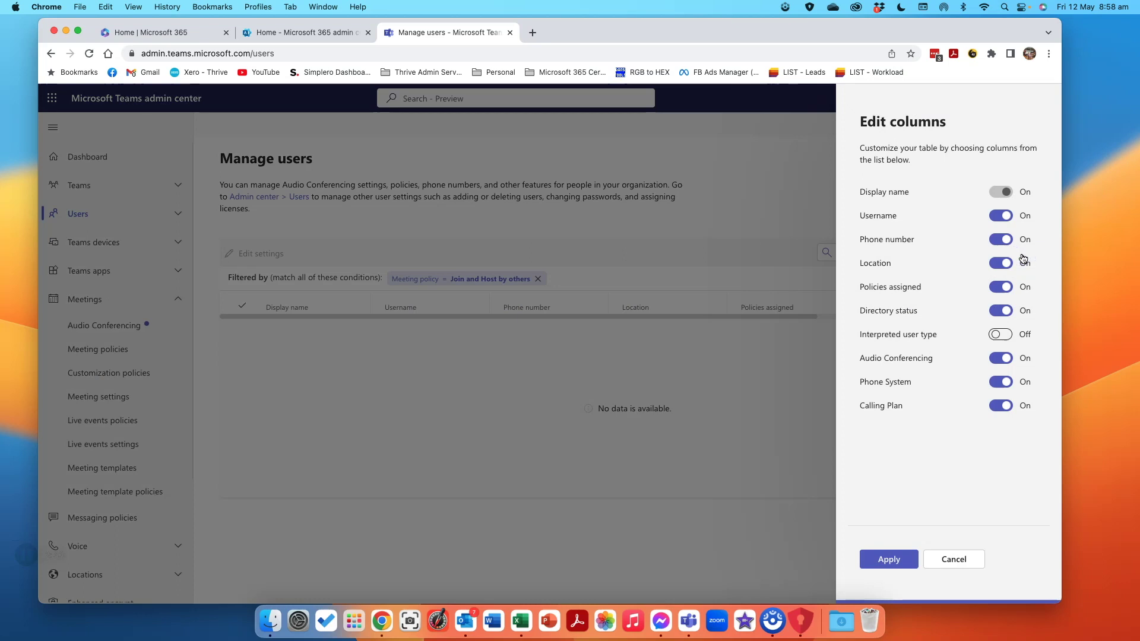
{"action": "left_click", "coordinate": [954, 560]}
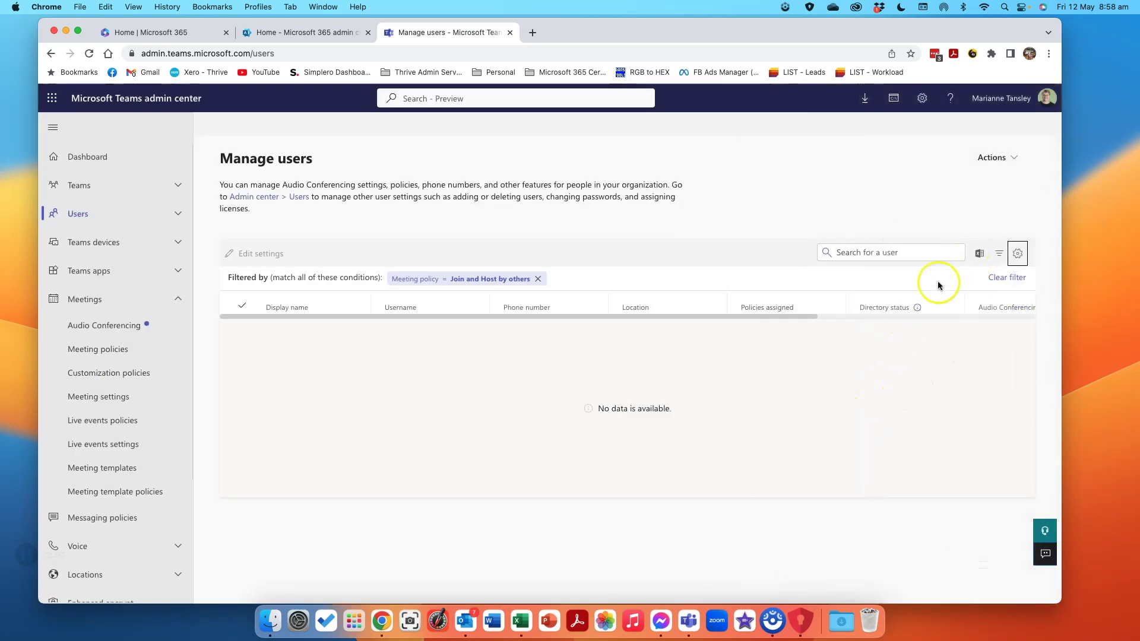
{"action": "left_click", "coordinate": [269, 203]}
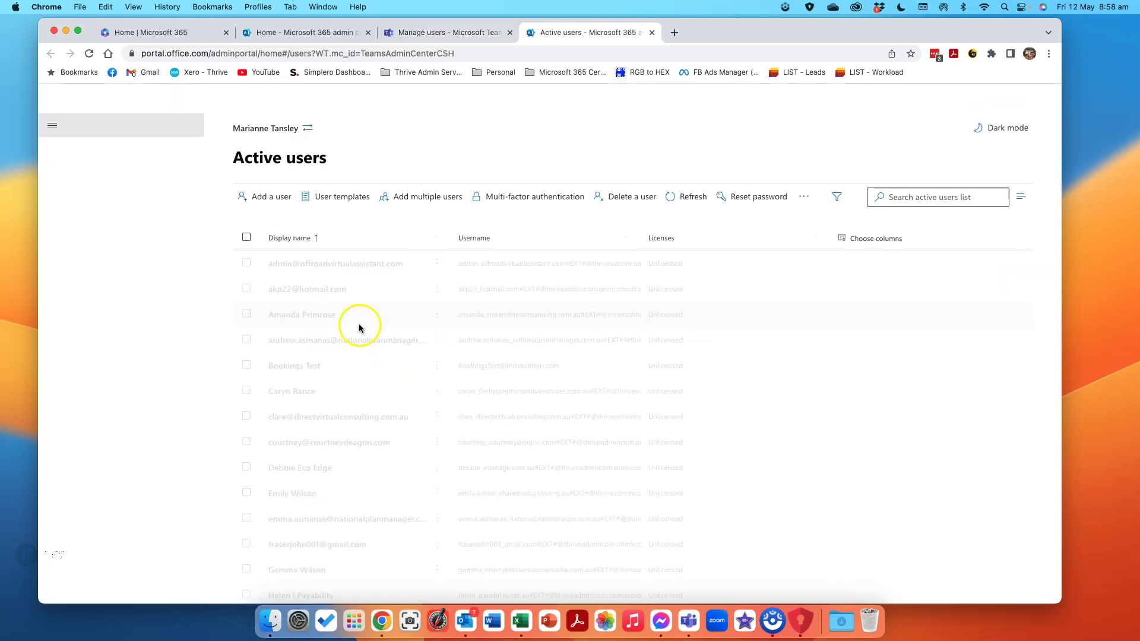
Search Active users for the administrator by name and open their account details.
{"action": "left_click", "coordinate": [936, 195]}
{"action": "type", "text": "marianne"}
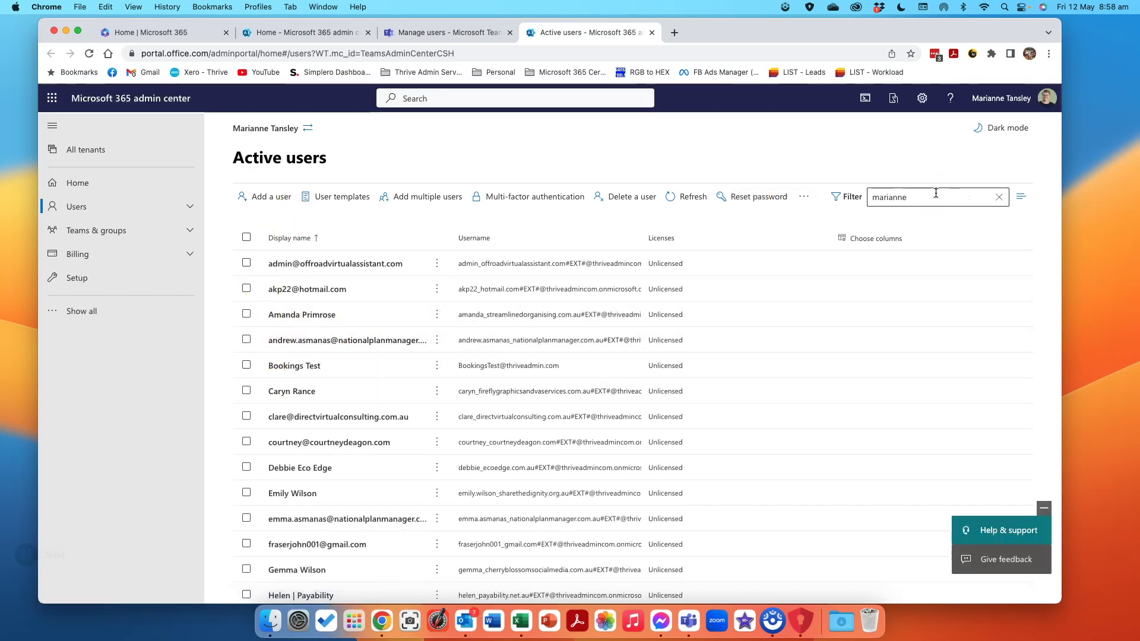
{"action": "left_click", "coordinate": [1010, 197]}
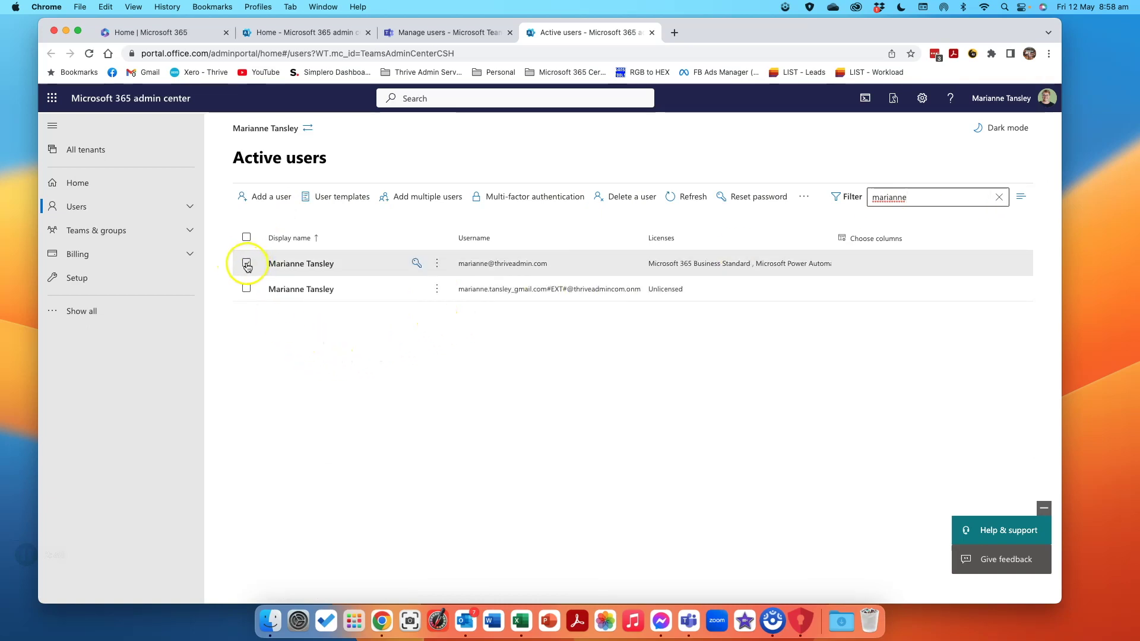
{"action": "left_click", "coordinate": [282, 264]}
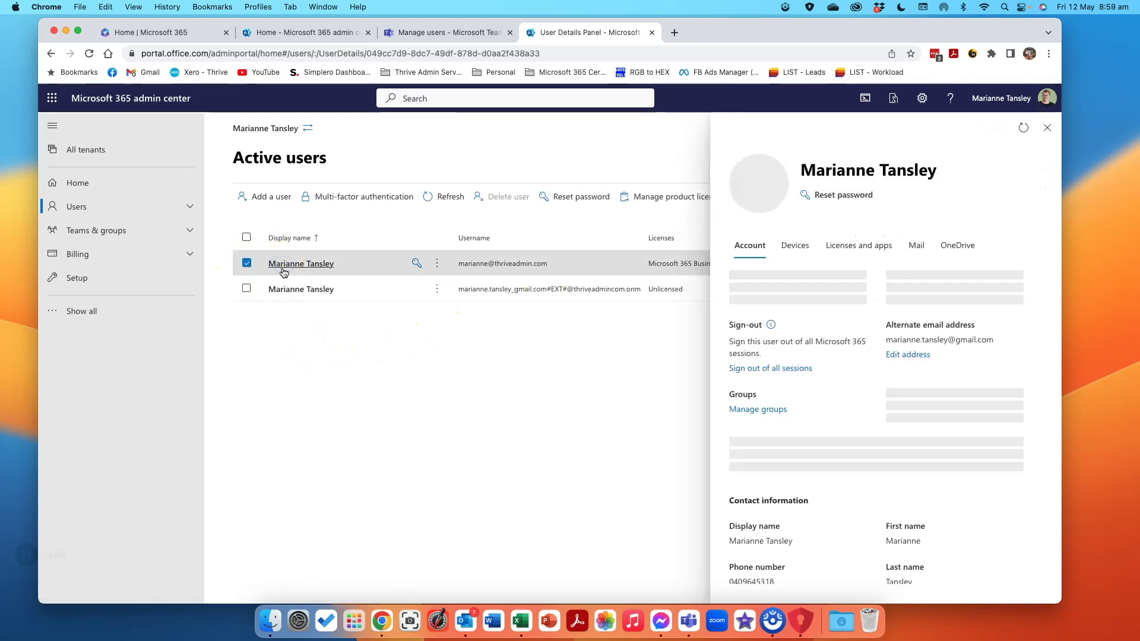
{"action": "scroll", "coordinate": [878, 434], "scroll_direction": "down", "scroll_amount": 5}
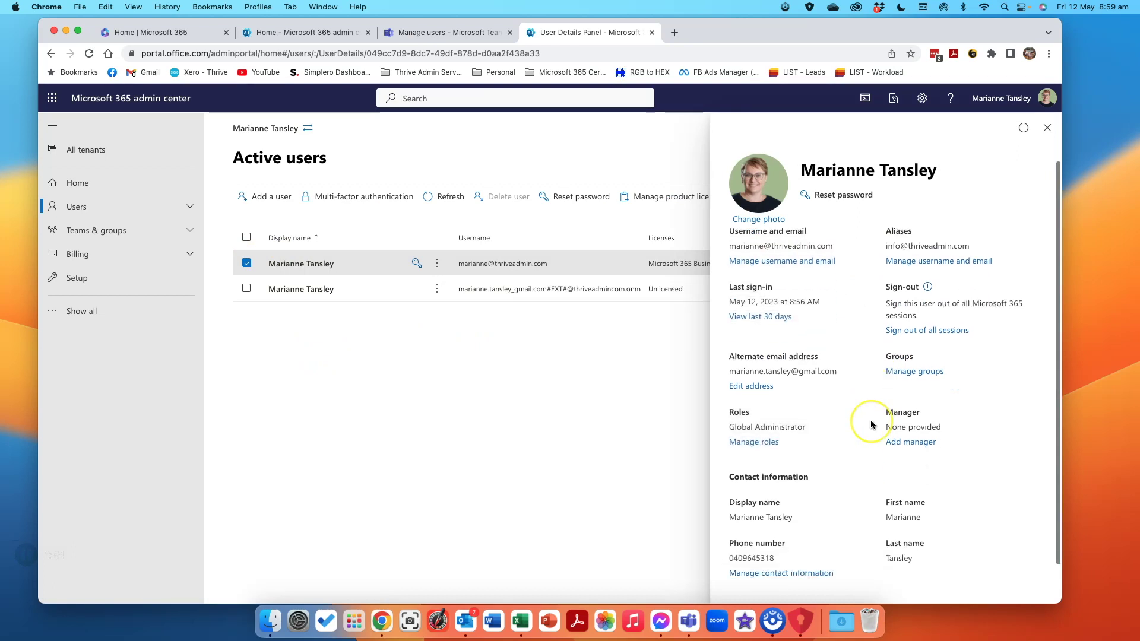
{"action": "scroll", "coordinate": [857, 537], "scroll_direction": "up", "scroll_amount": 3}
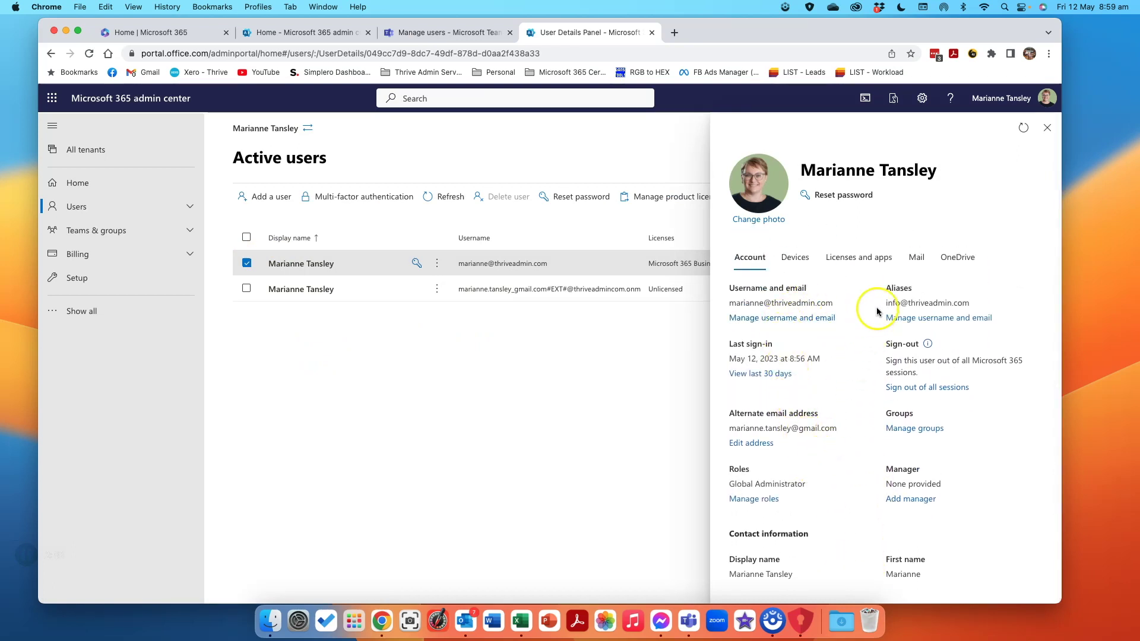
{"action": "scroll", "coordinate": [809, 424], "scroll_direction": "down", "scroll_amount": 2}
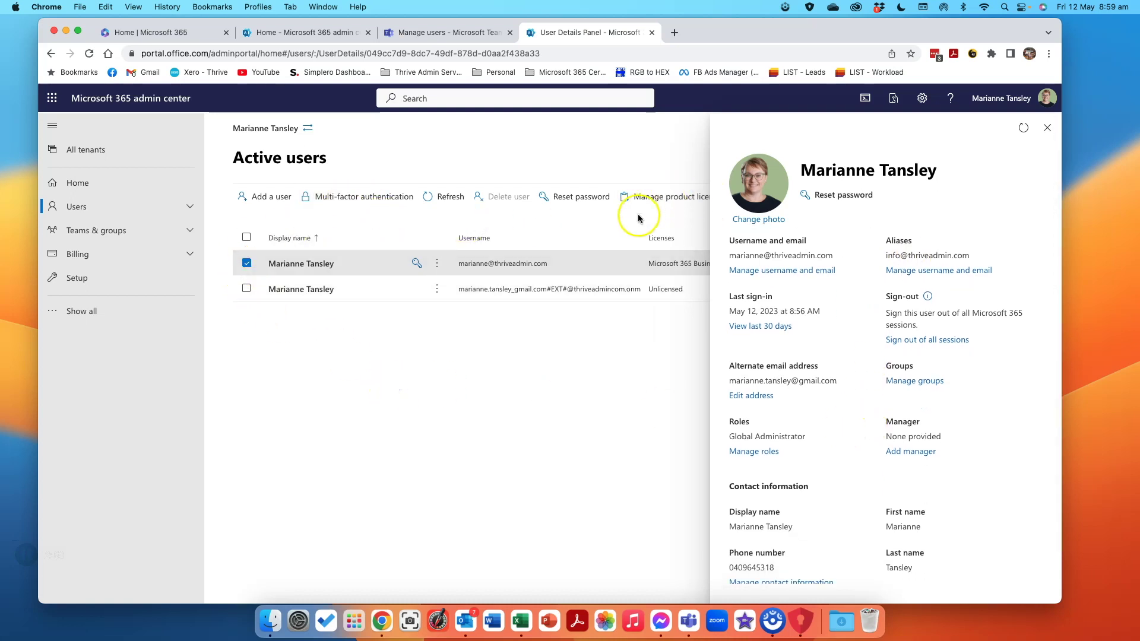
{"action": "scroll", "coordinate": [796, 419], "scroll_direction": "down", "scroll_amount": 2}
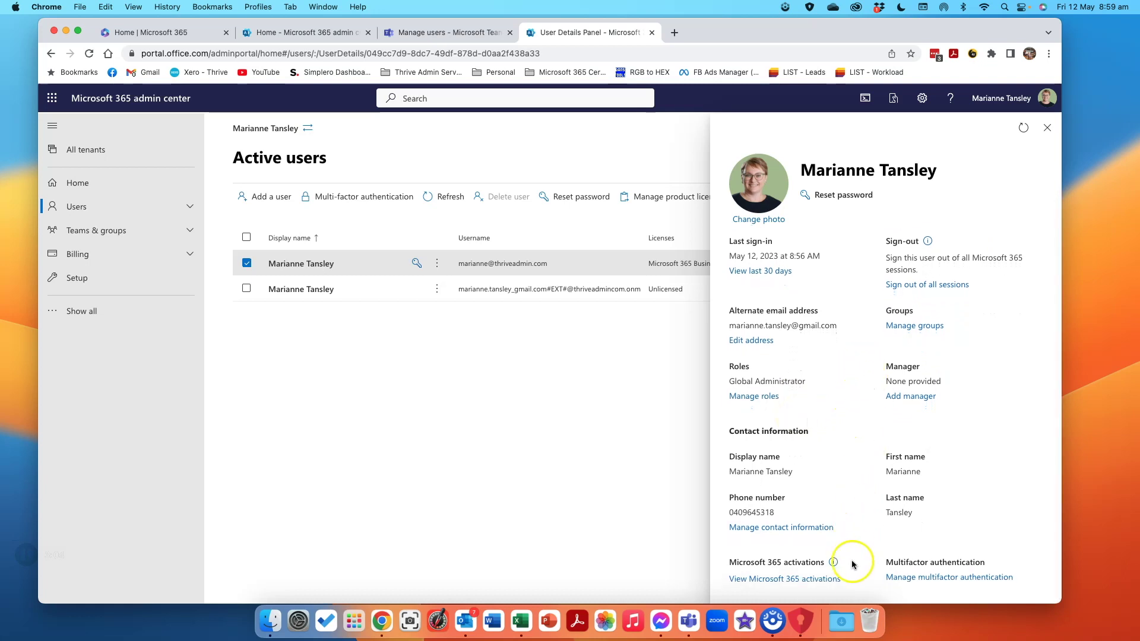
{"action": "scroll", "coordinate": [858, 570], "scroll_direction": "up", "scroll_amount": 4}
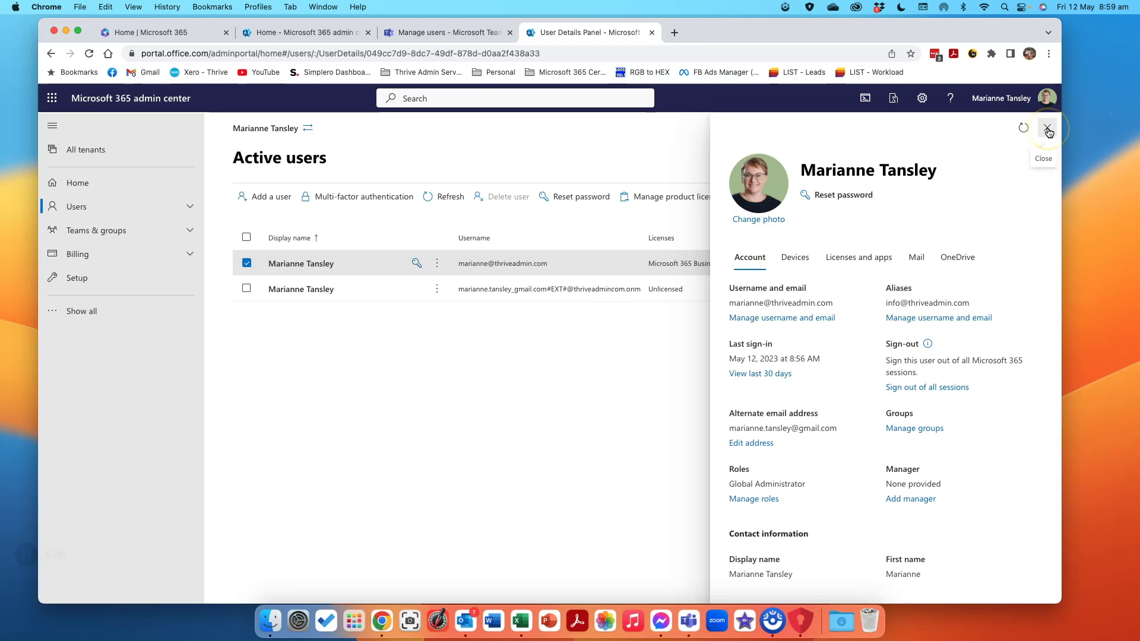
Browse the user's Devices, Licences and apps, Mail and OneDrive details, then return to Teams Manage users.
{"action": "left_click", "coordinate": [794, 258]}
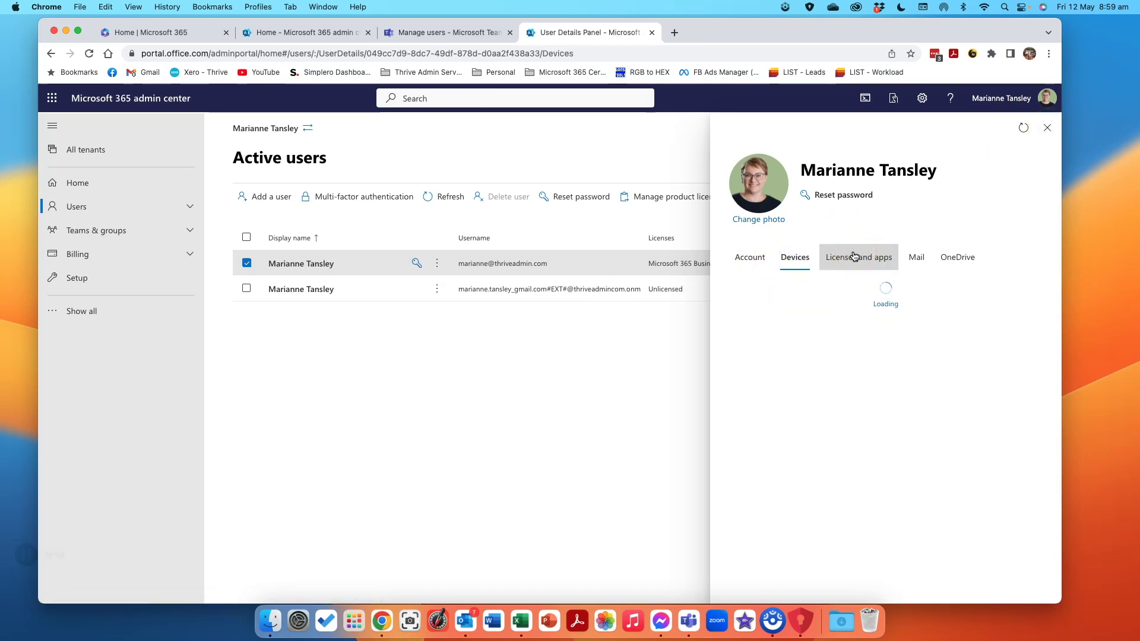
{"action": "left_click", "coordinate": [854, 256]}
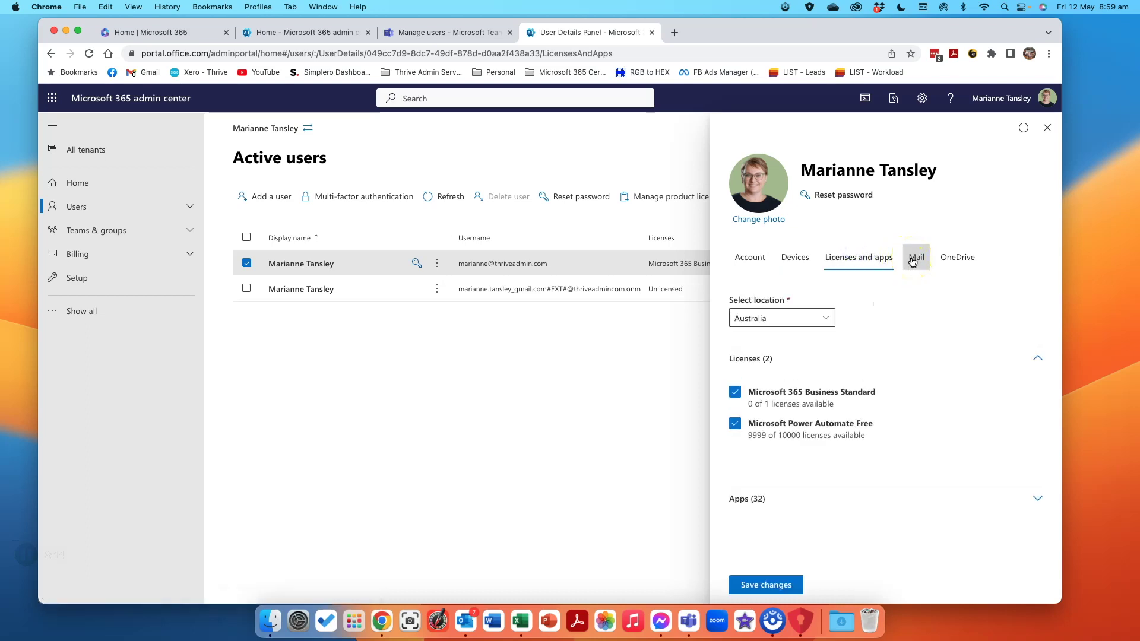
{"action": "left_click", "coordinate": [914, 260]}
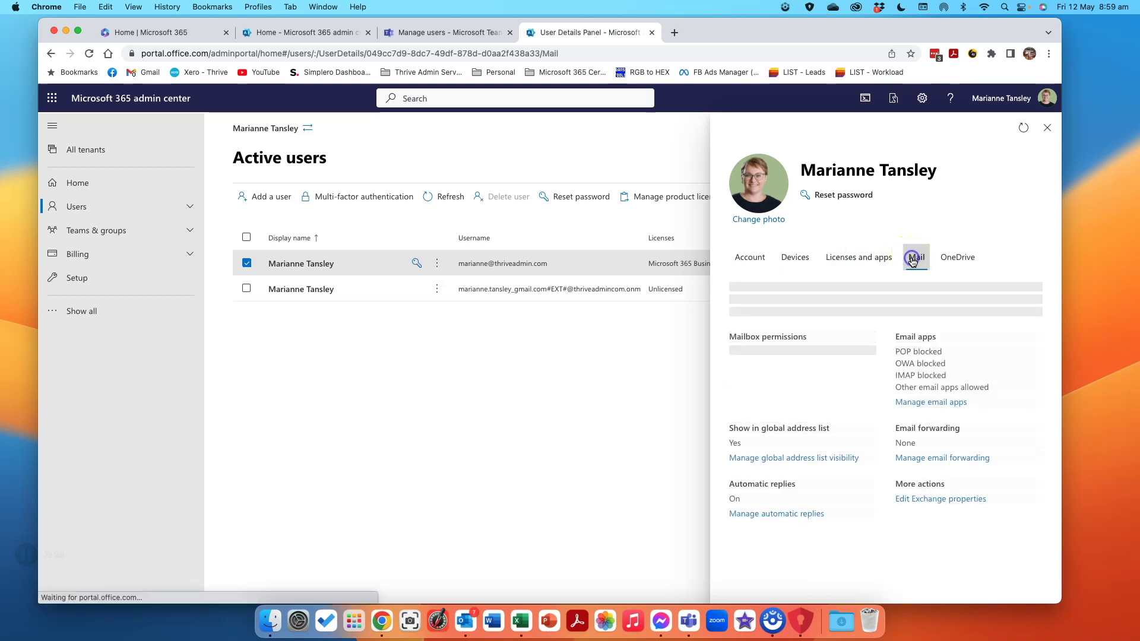
{"action": "left_click", "coordinate": [950, 259]}
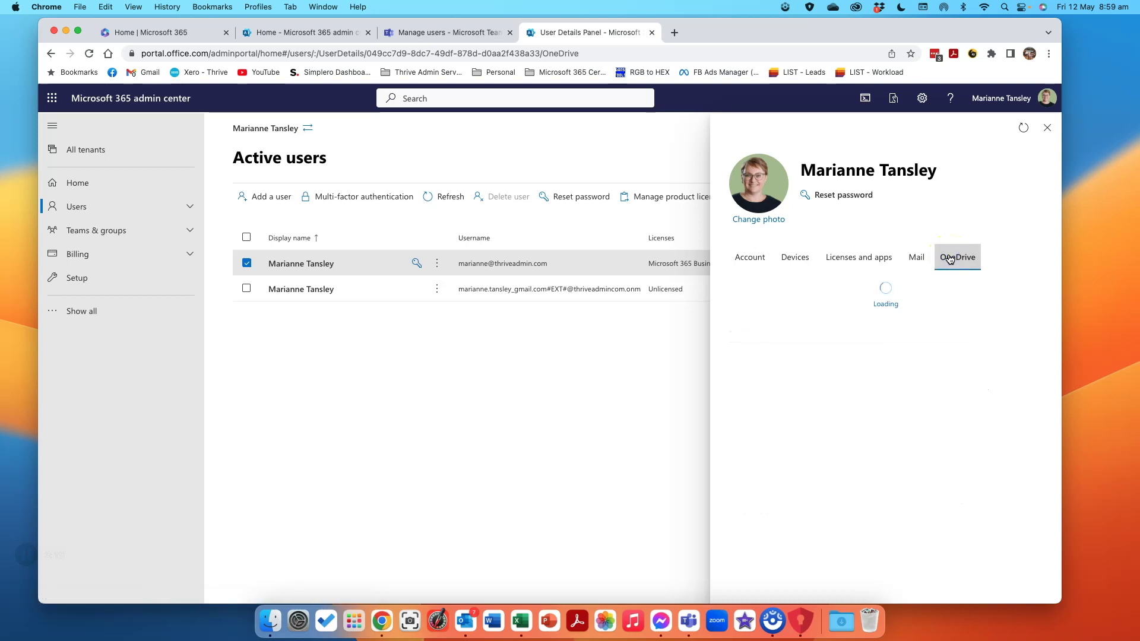
{"action": "left_click", "coordinate": [1046, 130]}
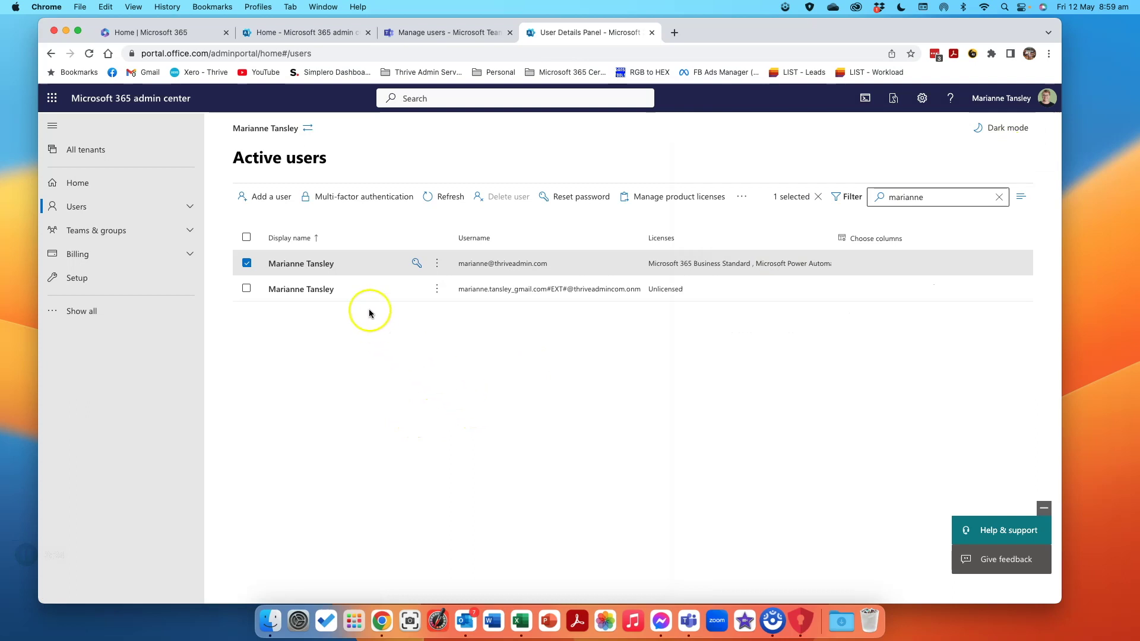
{"action": "left_click", "coordinate": [743, 198]}
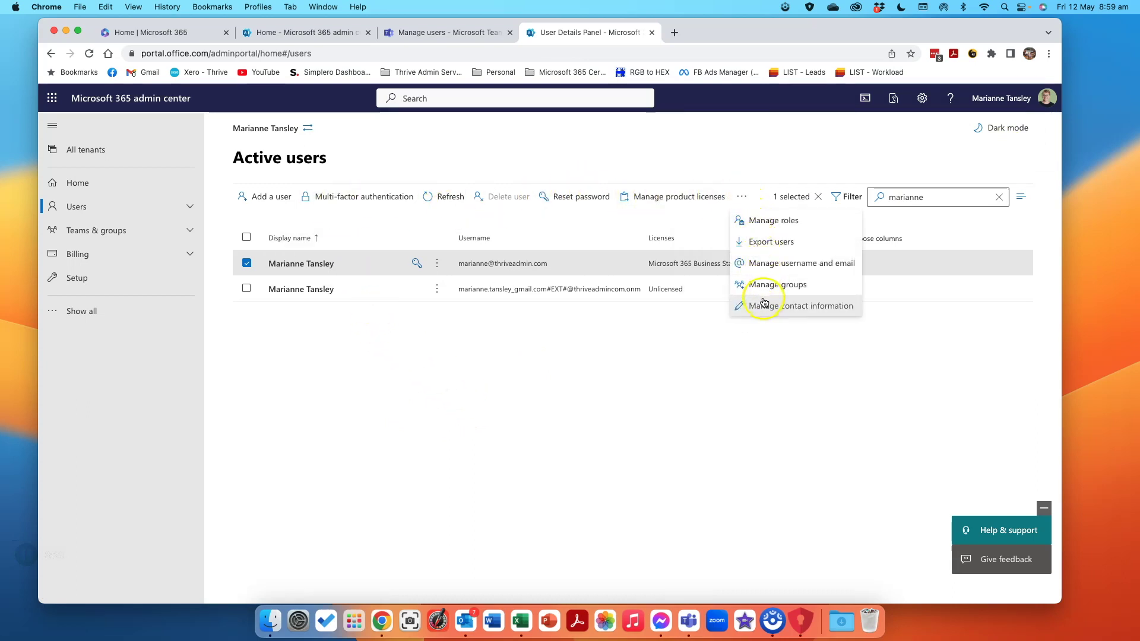
{"action": "left_click", "coordinate": [695, 387]}
{"action": "left_click", "coordinate": [440, 32]}
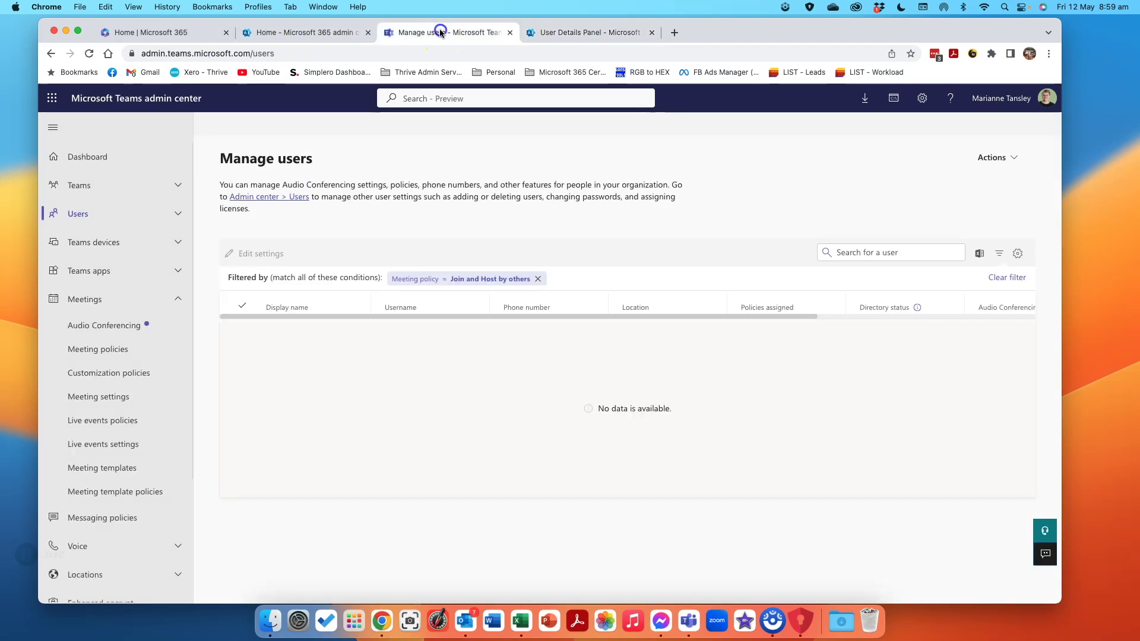
Reset the list via Users > Manage users and select the single Teams user.
{"action": "left_click", "coordinate": [334, 373]}
{"action": "left_click", "coordinate": [981, 159]}
{"action": "left_click", "coordinate": [983, 163]}
{"action": "left_click", "coordinate": [94, 216]}
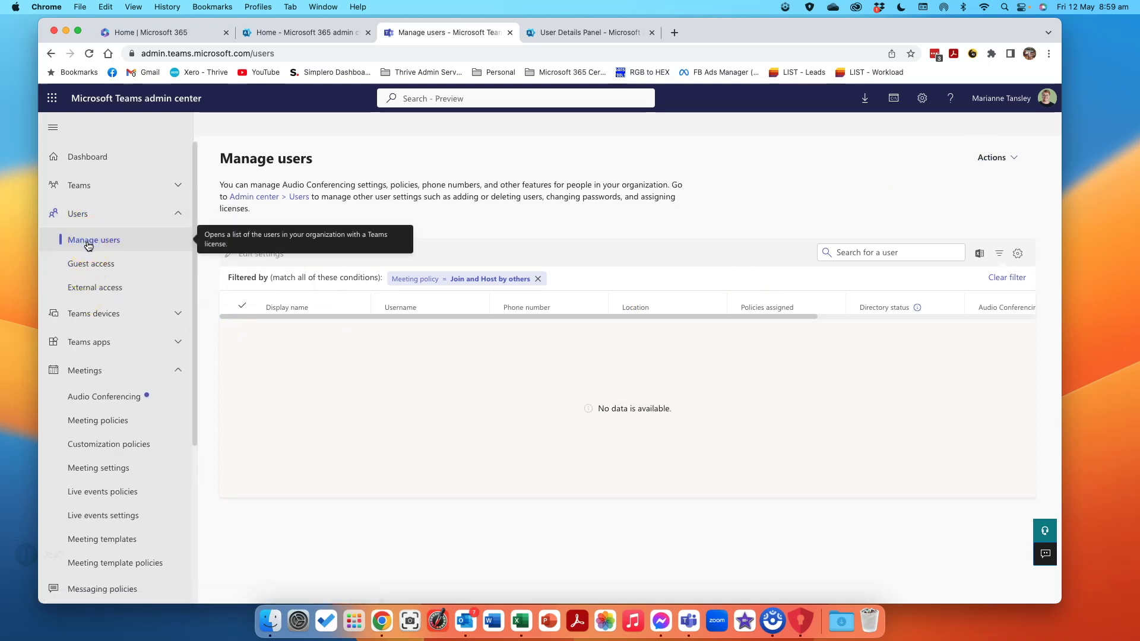
{"action": "left_click", "coordinate": [539, 279]}
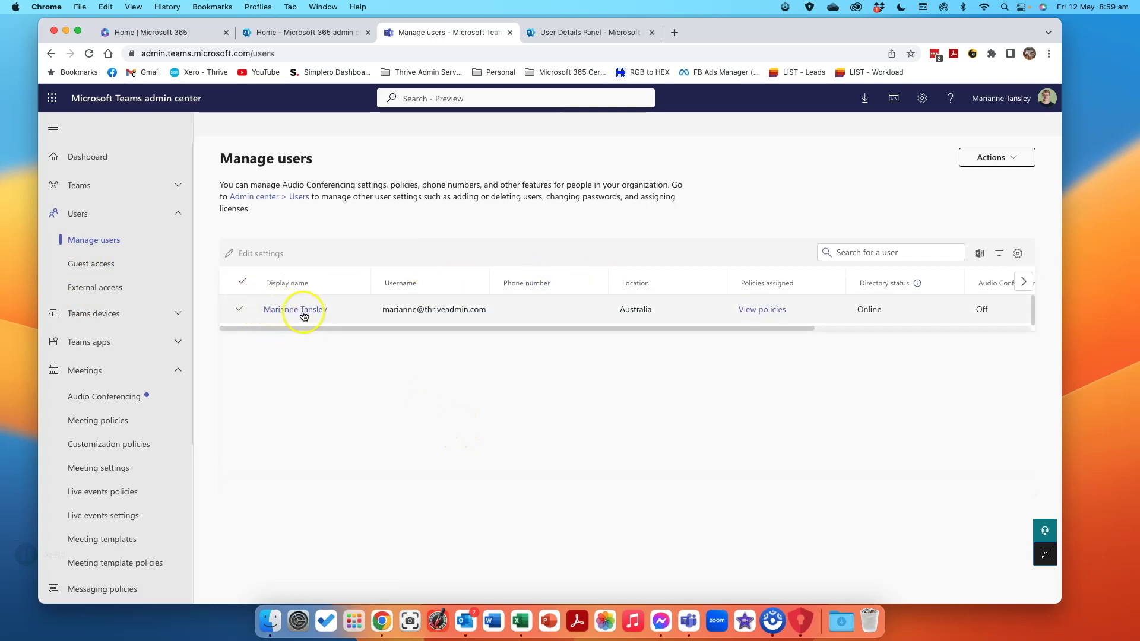
{"action": "scroll", "coordinate": [631, 297], "scroll_direction": "right", "scroll_amount": 10}
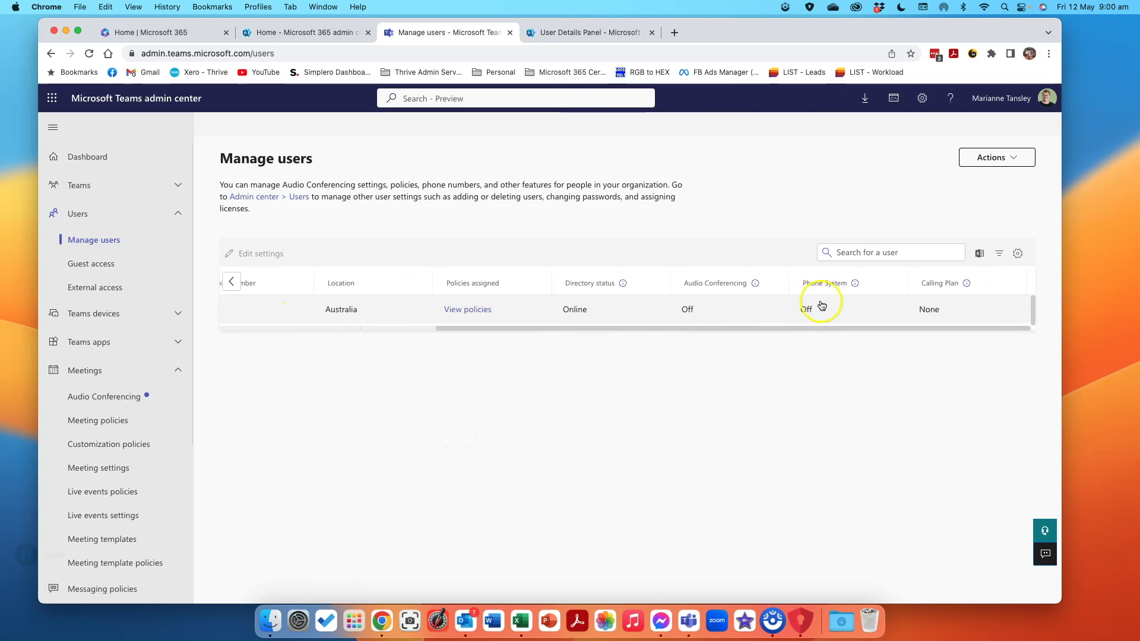
{"action": "scroll", "coordinate": [829, 312], "scroll_direction": "left", "scroll_amount": 10}
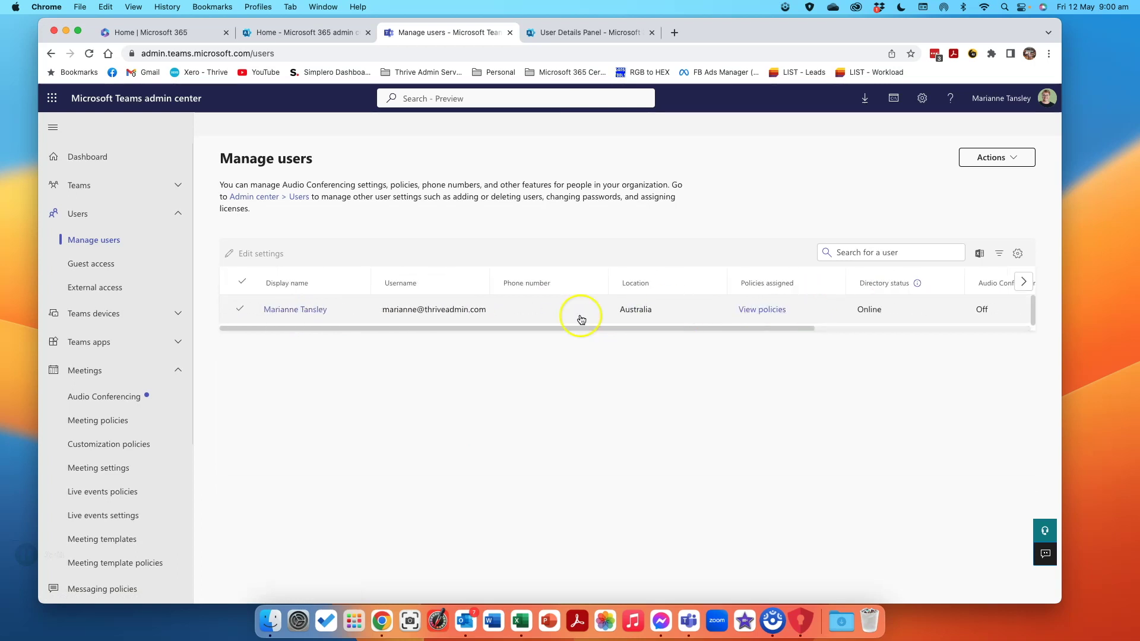
{"action": "left_click", "coordinate": [238, 311]}
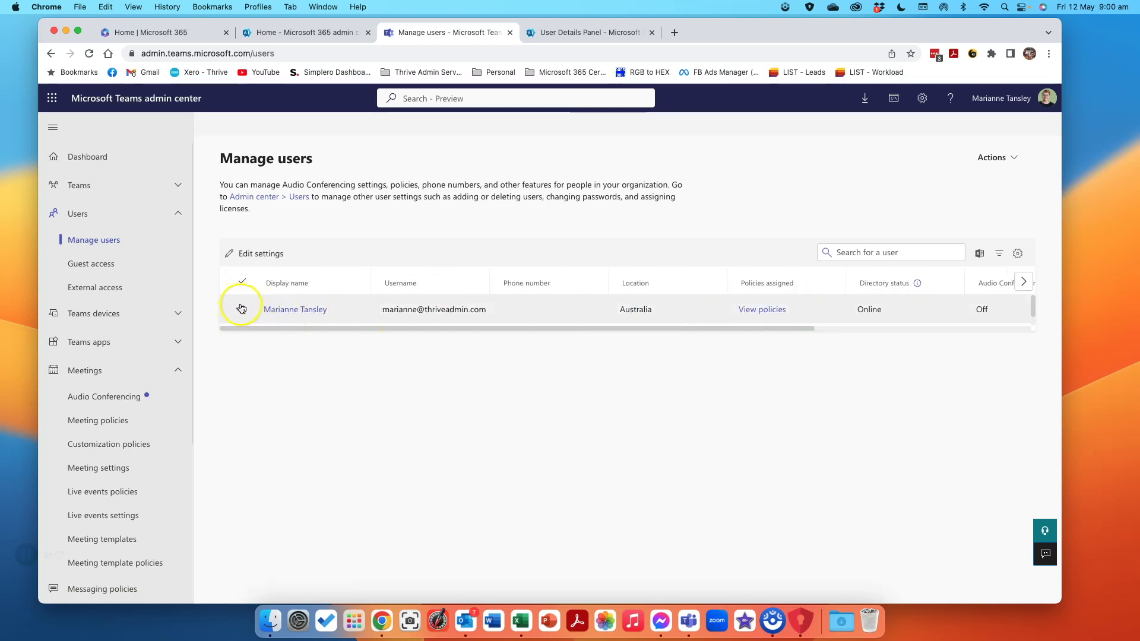
Open the user's Policies tab and edit their assigned policies.
{"action": "left_click", "coordinate": [297, 309]}
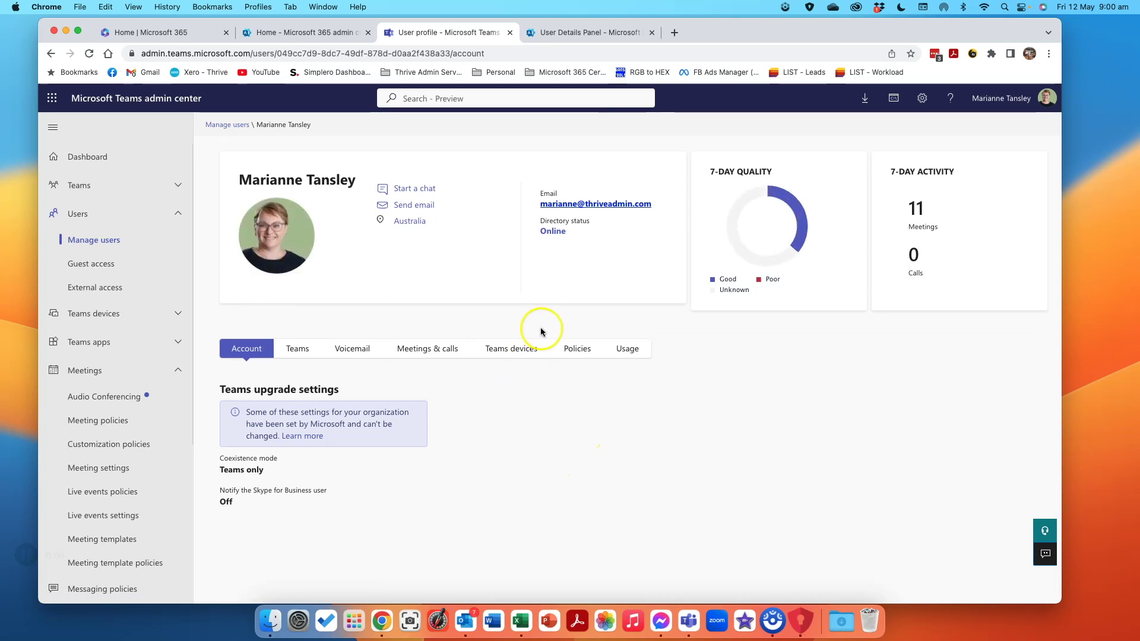
{"action": "left_click", "coordinate": [573, 350]}
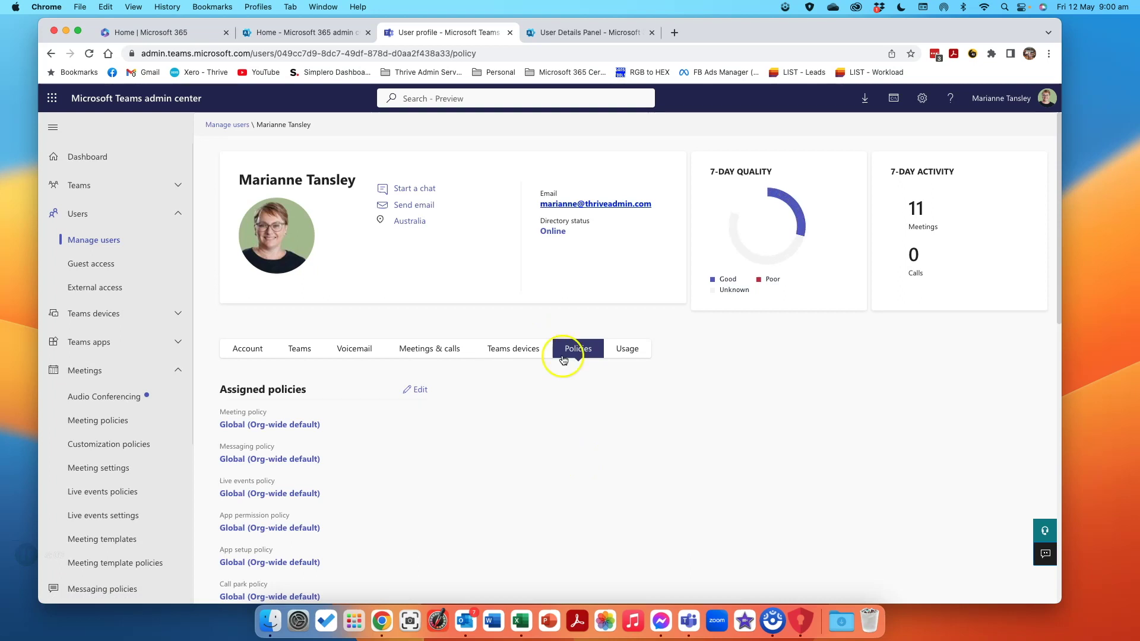
{"action": "scroll", "coordinate": [354, 428], "scroll_direction": "down", "scroll_amount": 2}
{"action": "scroll", "coordinate": [354, 428], "scroll_direction": "down", "scroll_amount": 10}
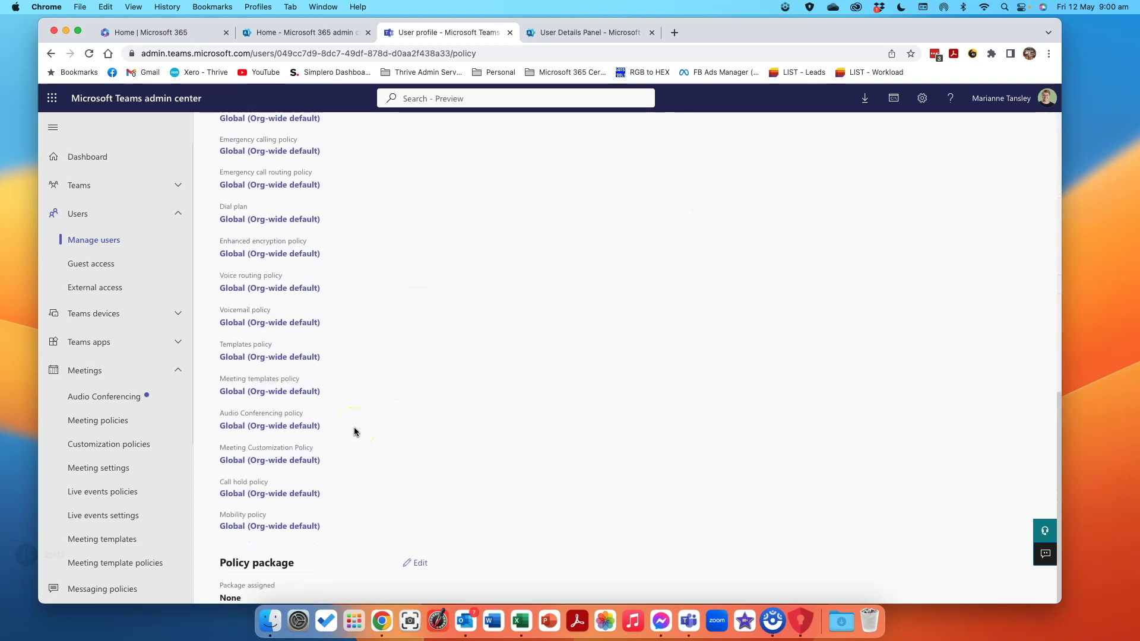
{"action": "scroll", "coordinate": [353, 427], "scroll_direction": "up", "scroll_amount": 12}
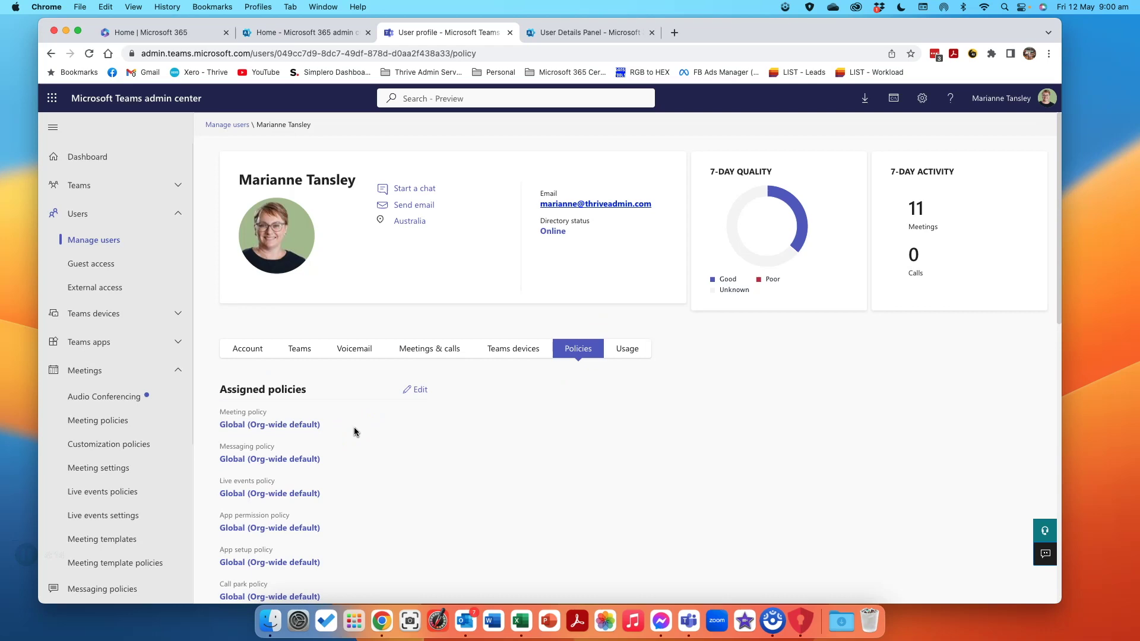
{"action": "left_click", "coordinate": [420, 391]}
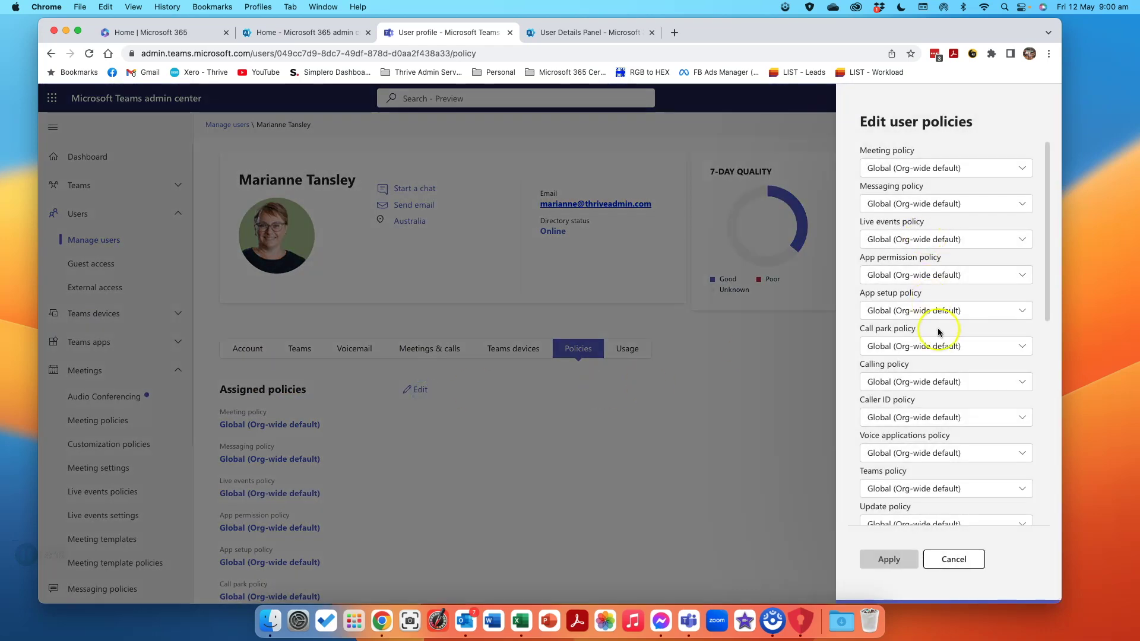
Set the user's Meeting policy to Join and Host by others, then apply and confirm.
{"action": "left_click", "coordinate": [904, 171]}
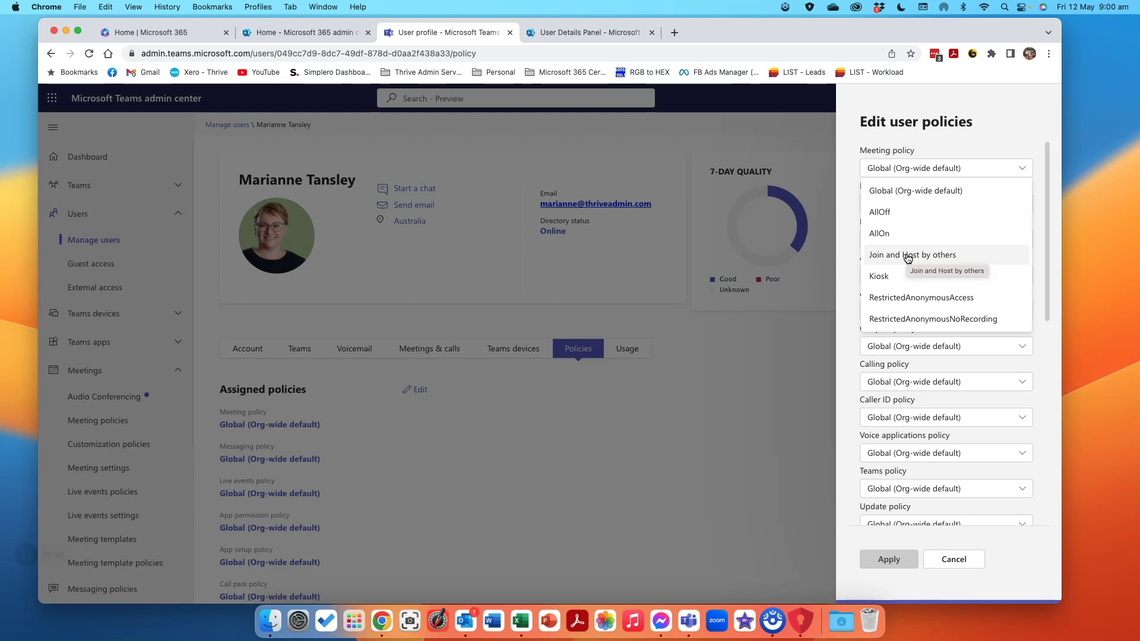
{"action": "left_click", "coordinate": [848, 242]}
{"action": "scroll", "coordinate": [923, 303], "scroll_direction": "down", "scroll_amount": 3}
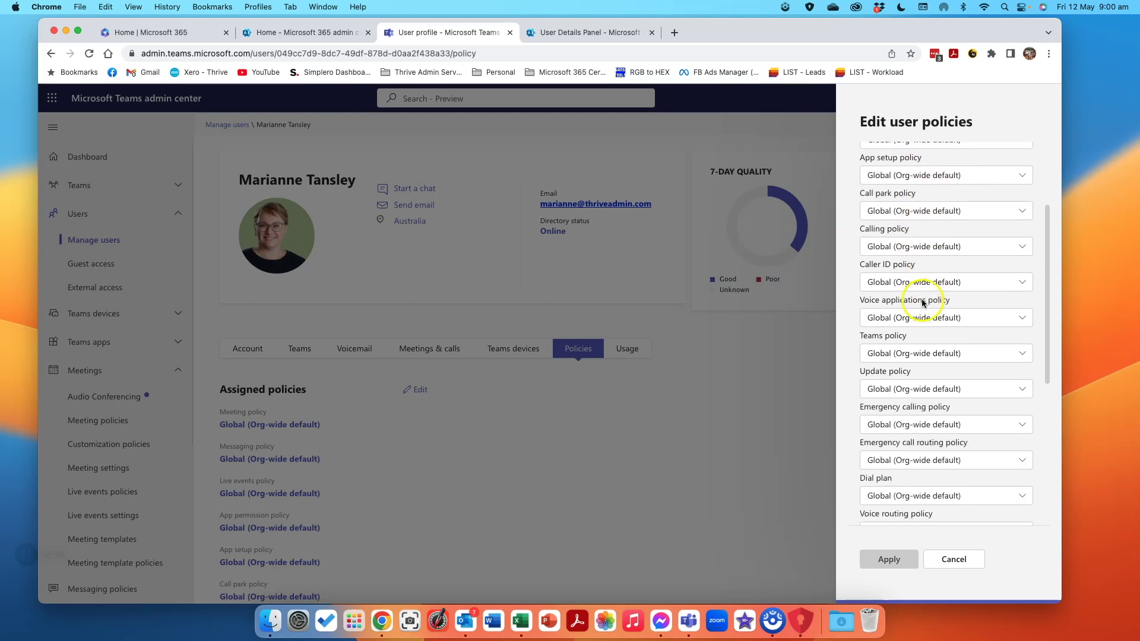
{"action": "scroll", "coordinate": [923, 303], "scroll_direction": "down", "scroll_amount": 5}
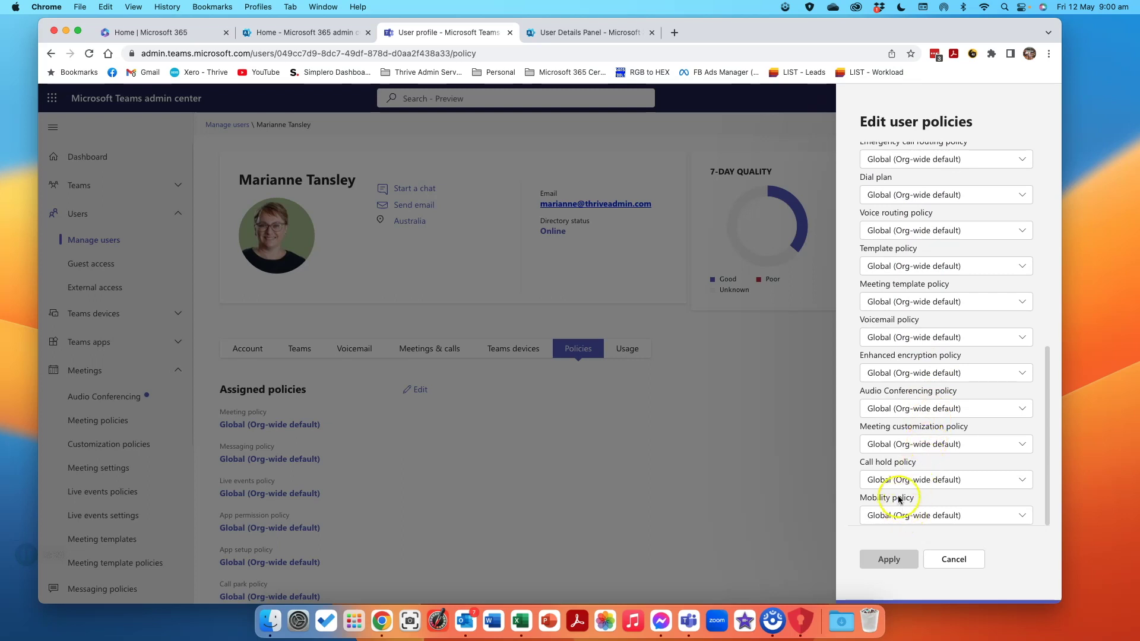
{"action": "scroll", "coordinate": [897, 486], "scroll_direction": "down", "scroll_amount": 1}
{"action": "scroll", "coordinate": [894, 439], "scroll_direction": "up", "scroll_amount": 5}
{"action": "scroll", "coordinate": [890, 396], "scroll_direction": "up", "scroll_amount": 8}
{"action": "left_click", "coordinate": [885, 166]}
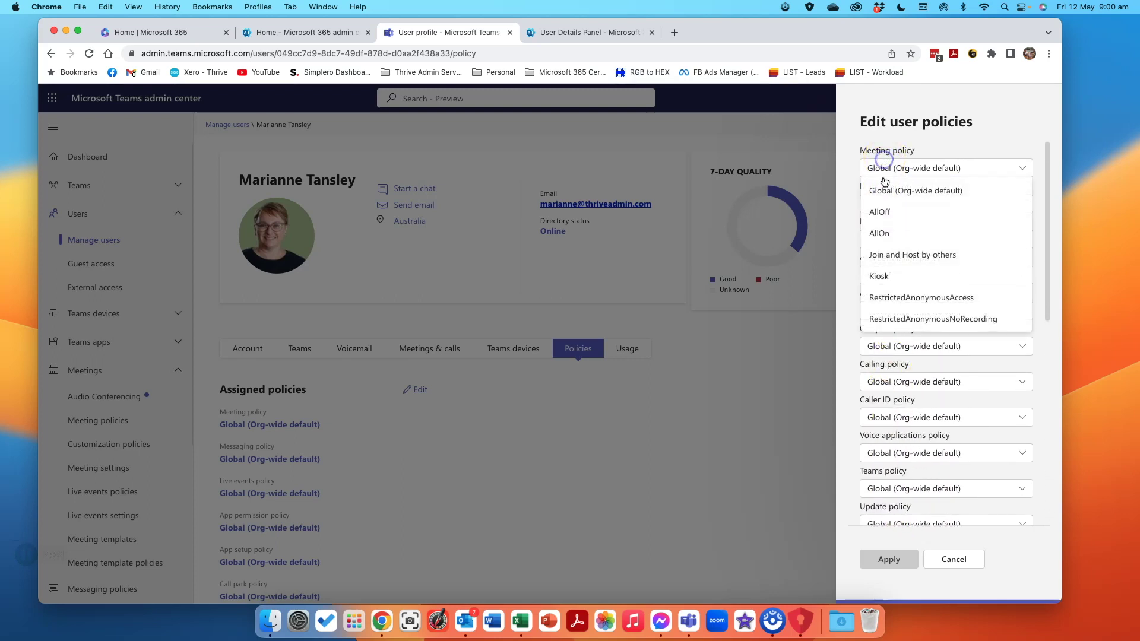
{"action": "left_click", "coordinate": [891, 255]}
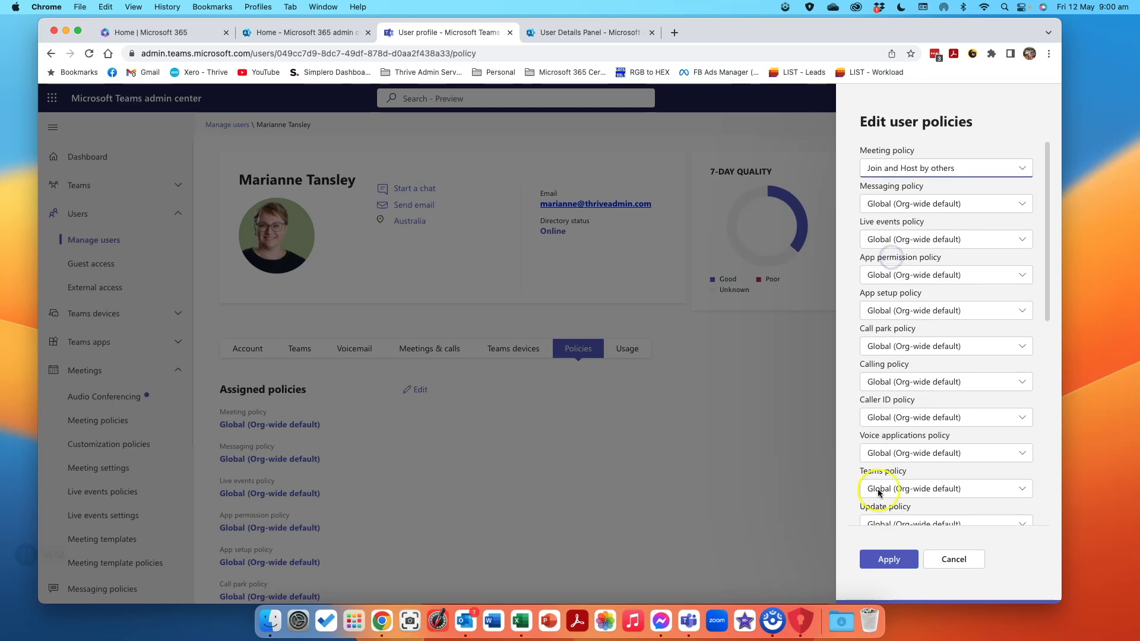
{"action": "left_click", "coordinate": [889, 561]}
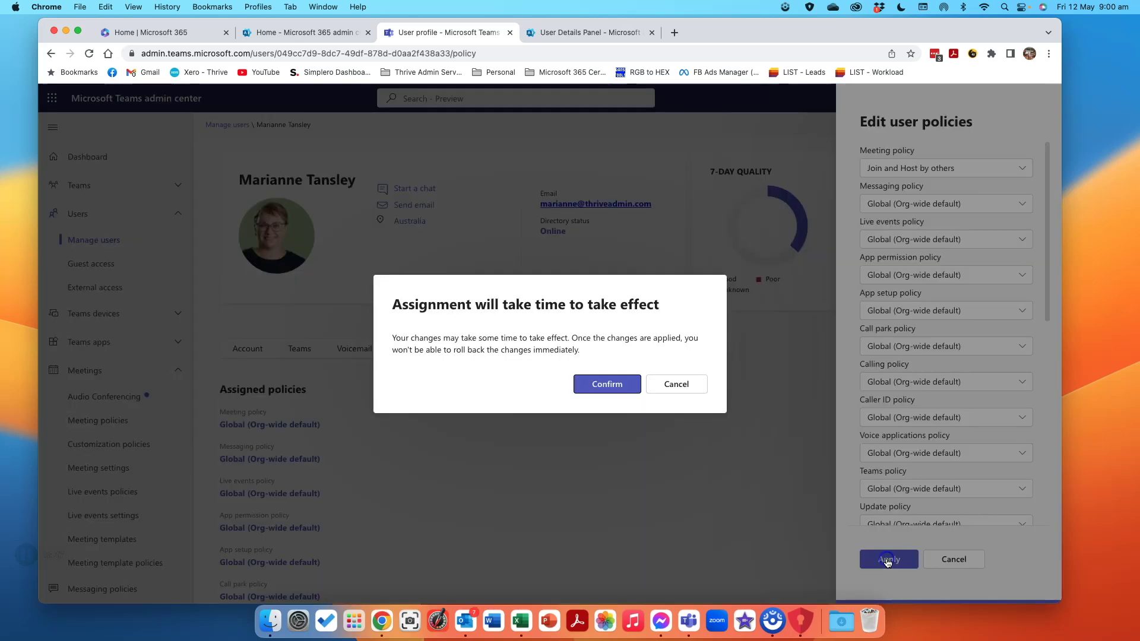
{"action": "left_click", "coordinate": [602, 384]}
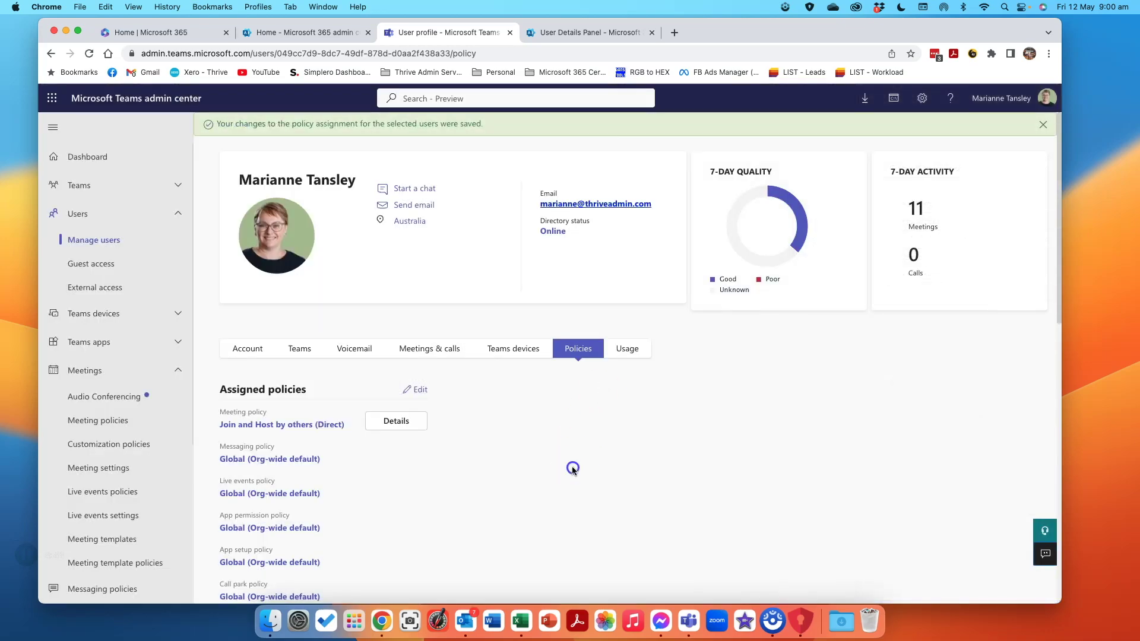
Review the Join and Host by others policy settings under Meeting policies, then cancel without saving.
{"action": "left_click", "coordinate": [79, 185]}
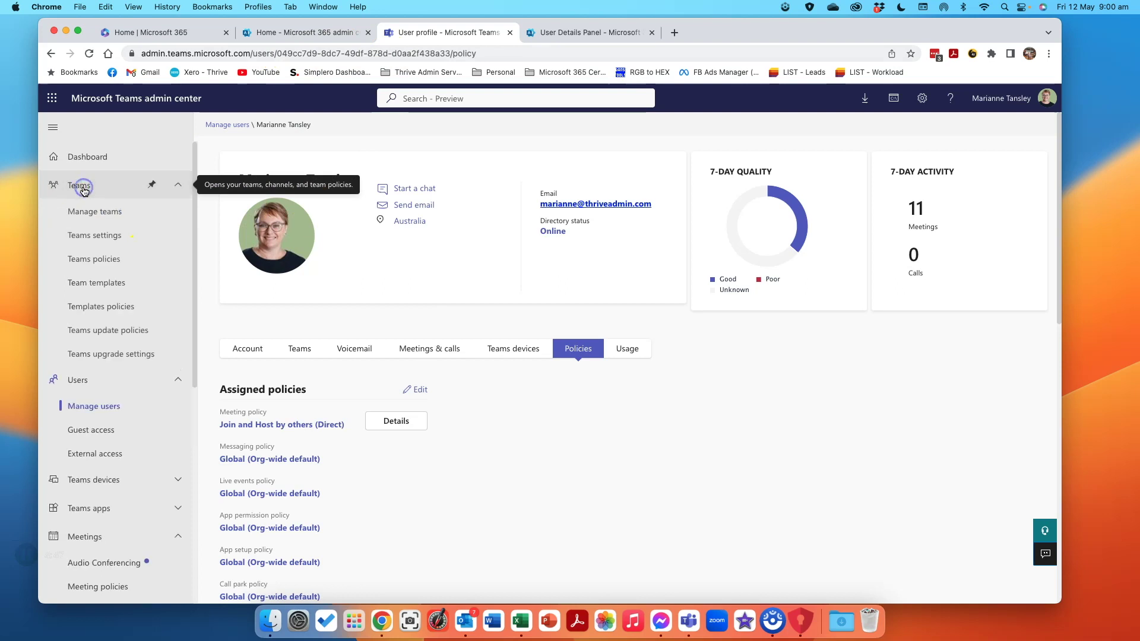
{"action": "left_click", "coordinate": [86, 261]}
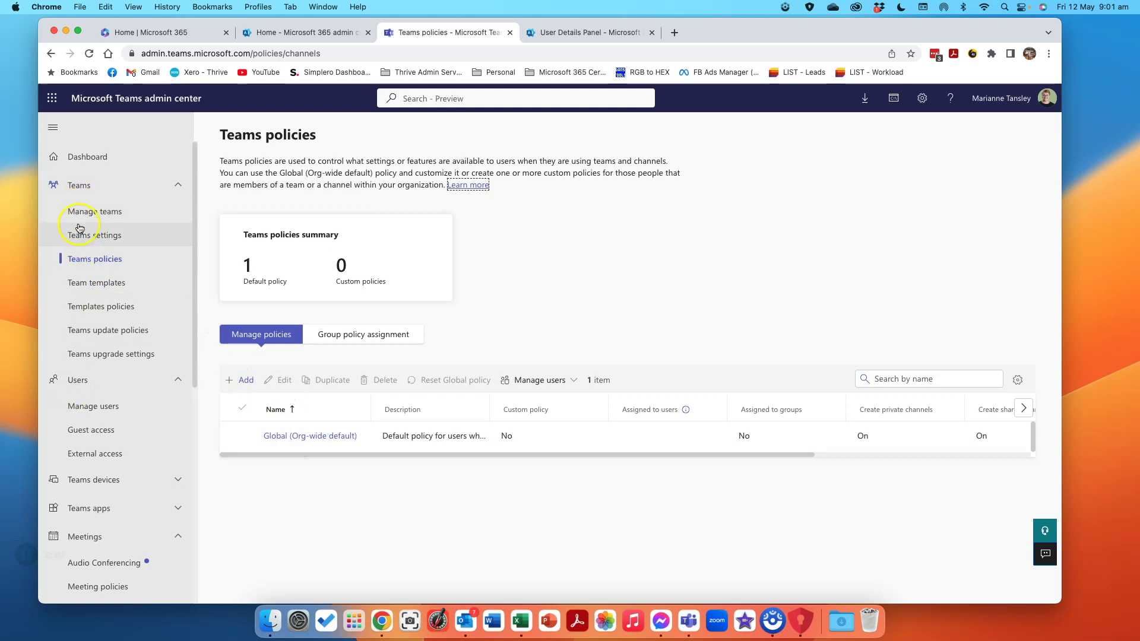
{"action": "scroll", "coordinate": [89, 320], "scroll_direction": "down", "scroll_amount": 2}
{"action": "scroll", "coordinate": [93, 356], "scroll_direction": "down", "scroll_amount": 3}
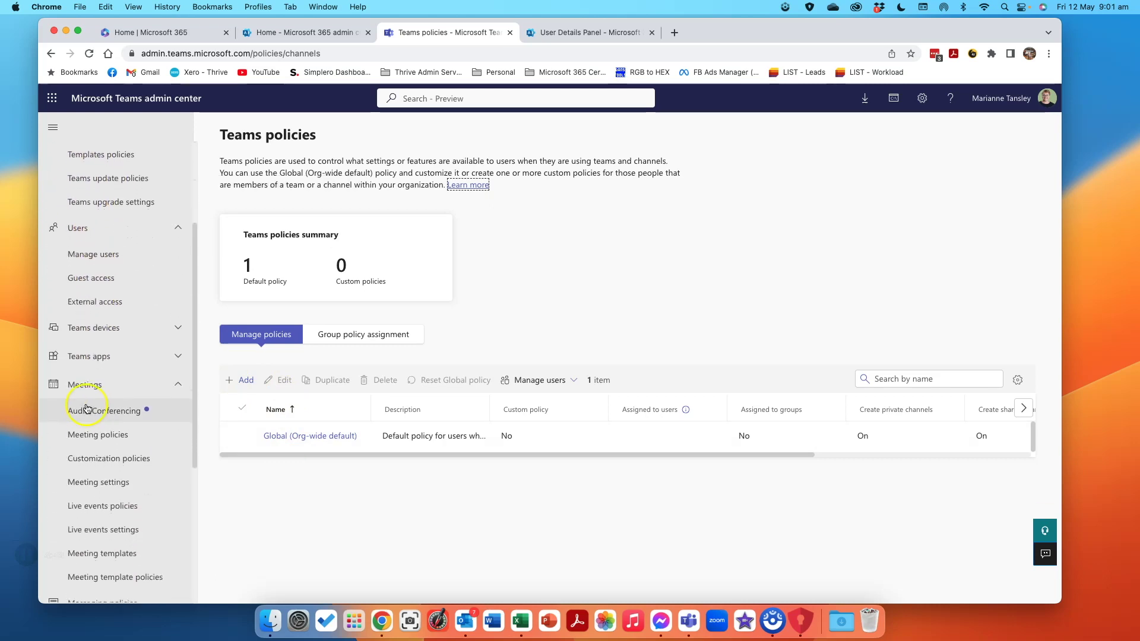
{"action": "left_click", "coordinate": [89, 434]}
{"action": "scroll", "coordinate": [444, 352], "scroll_direction": "down", "scroll_amount": 1}
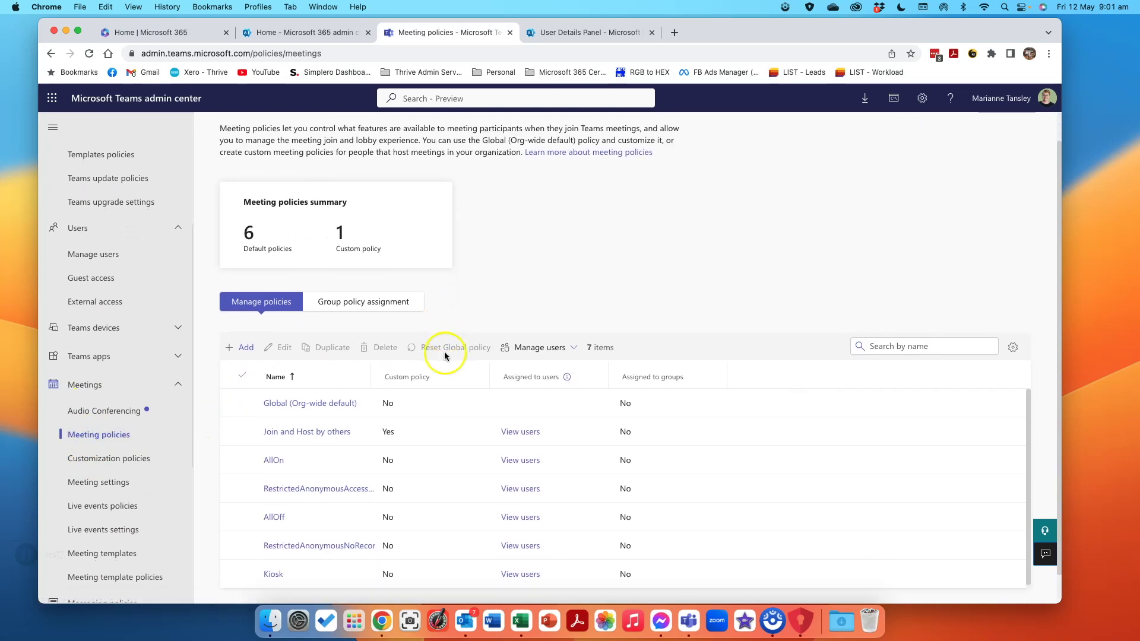
{"action": "left_click", "coordinate": [311, 431]}
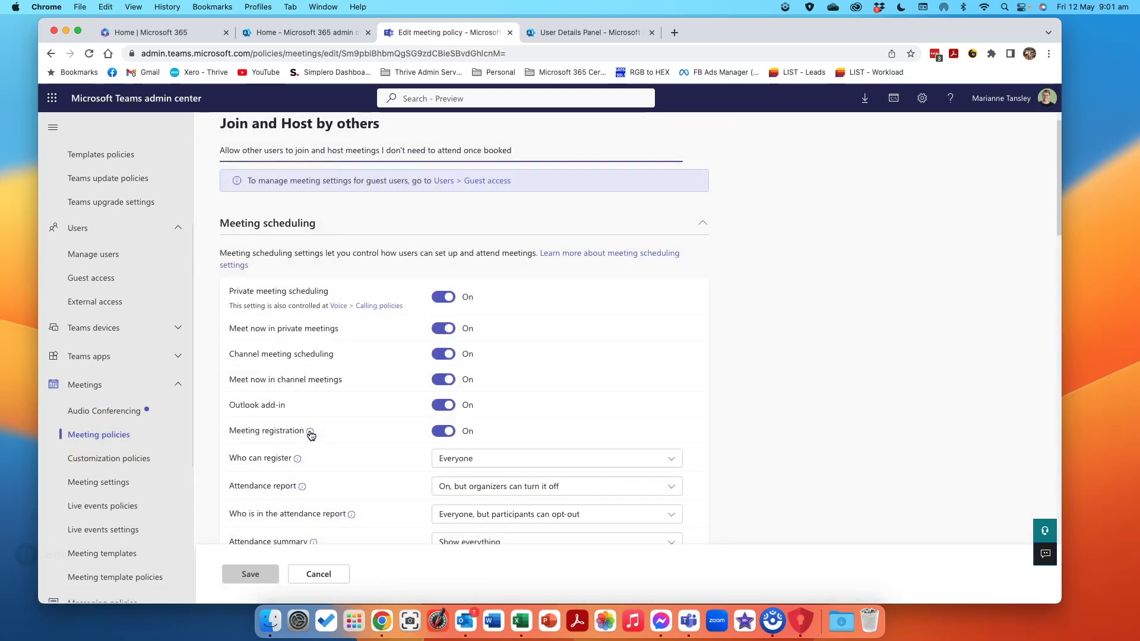
{"action": "scroll", "coordinate": [364, 425], "scroll_direction": "down", "scroll_amount": 2}
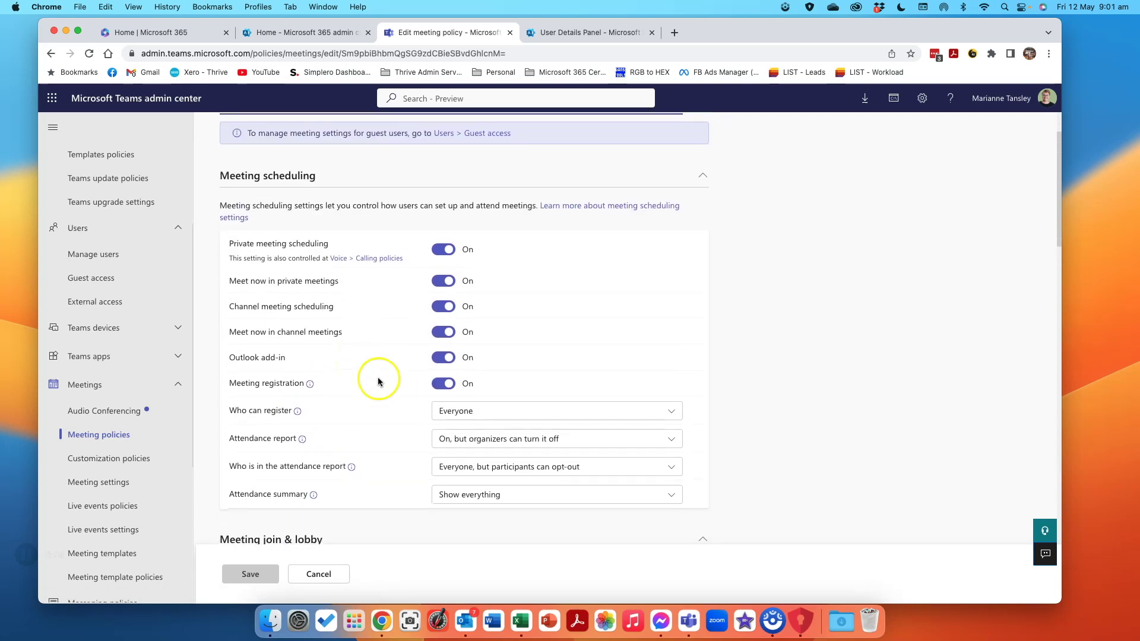
{"action": "scroll", "coordinate": [402, 489], "scroll_direction": "down", "scroll_amount": 10}
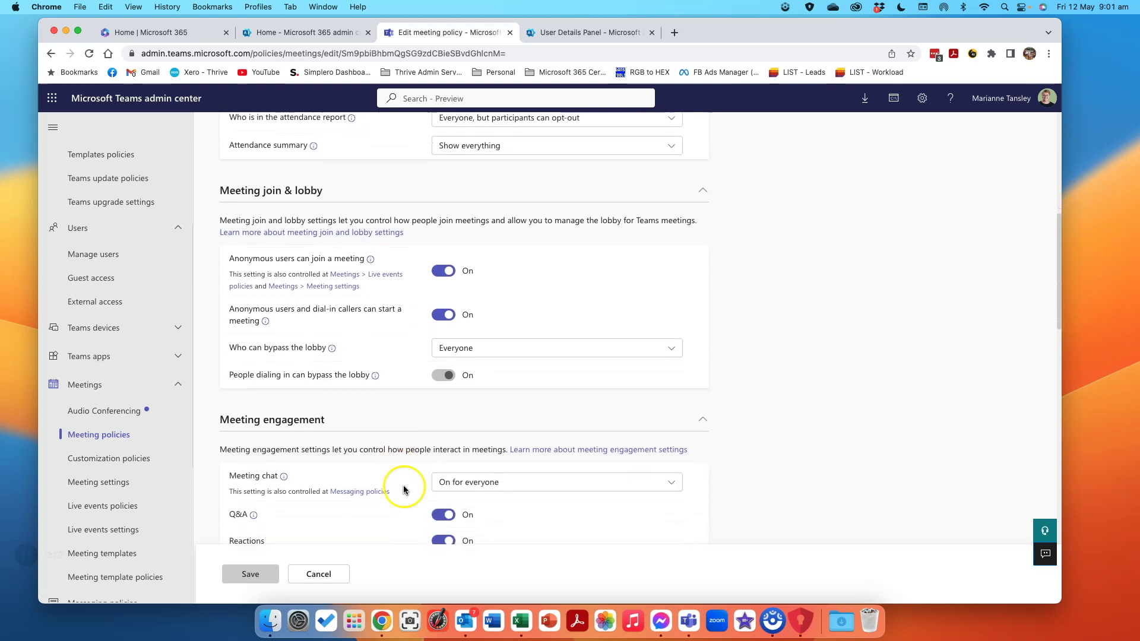
{"action": "scroll", "coordinate": [398, 490], "scroll_direction": "down", "scroll_amount": 5}
{"action": "left_click", "coordinate": [318, 573]}
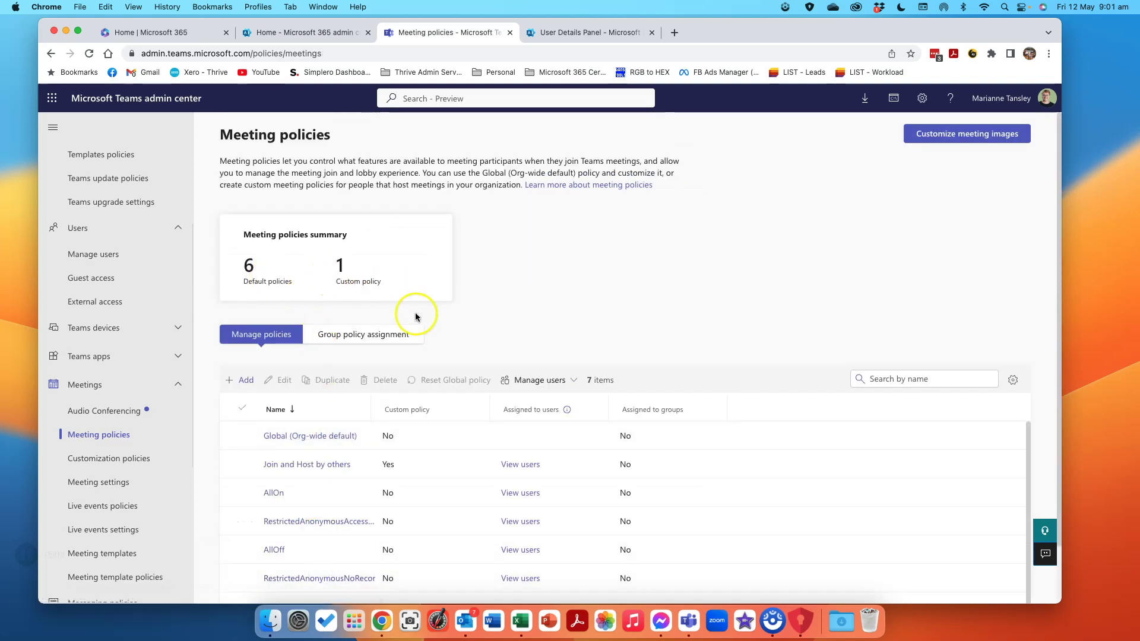
List the policy's users, clear the filter, and open the user's assigned policies.
{"action": "scroll", "coordinate": [356, 362], "scroll_direction": "down", "scroll_amount": 2}
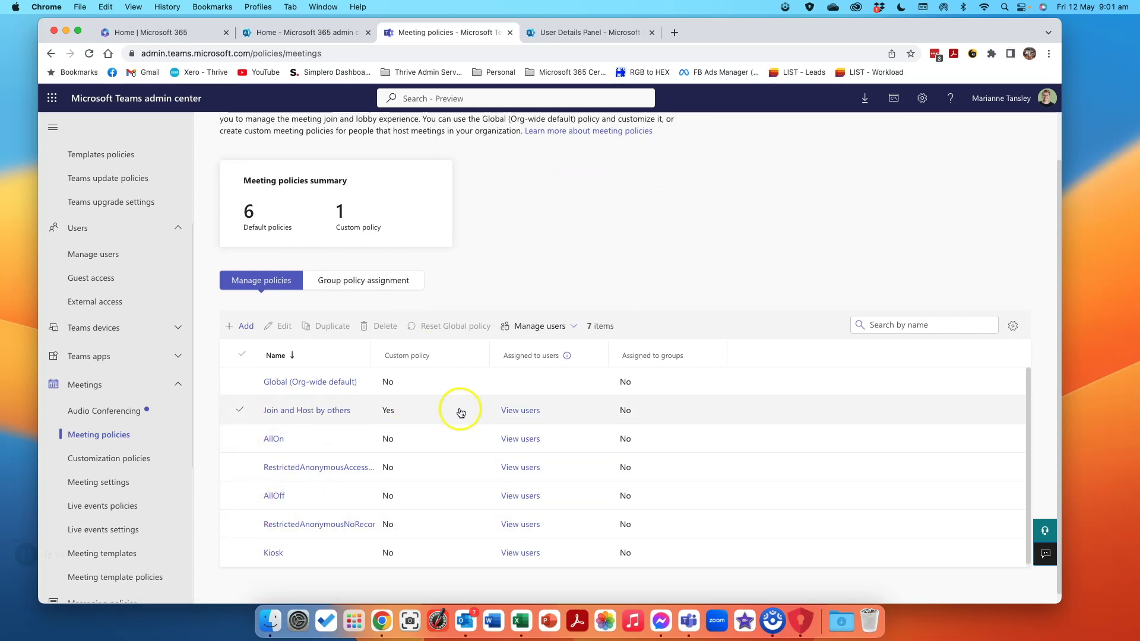
{"action": "left_click", "coordinate": [526, 411]}
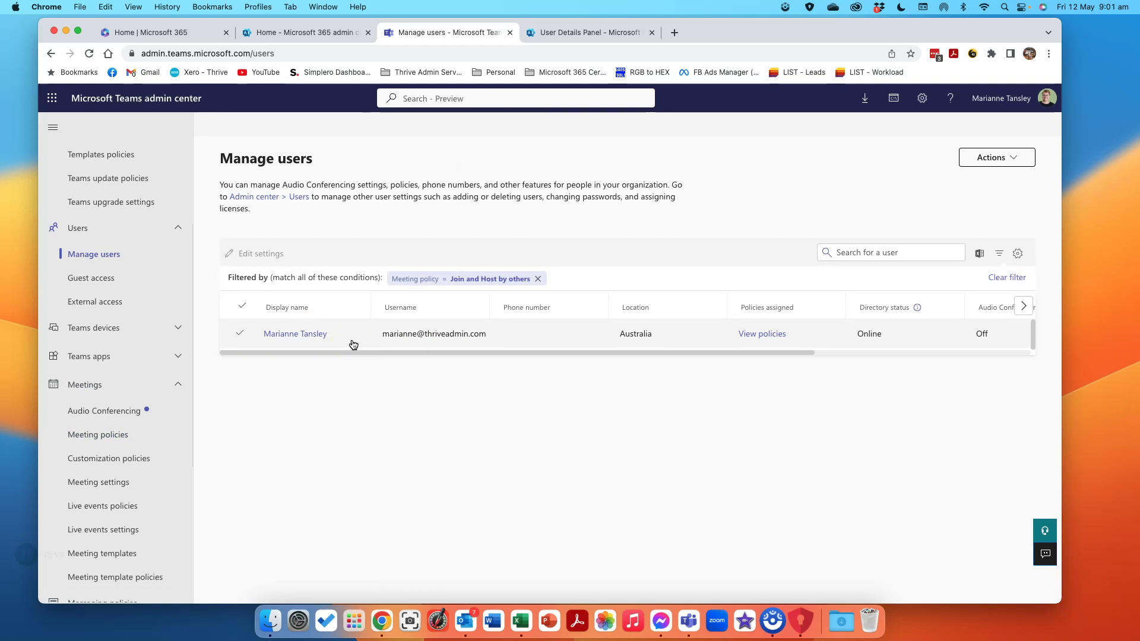
{"action": "left_click", "coordinate": [538, 280]}
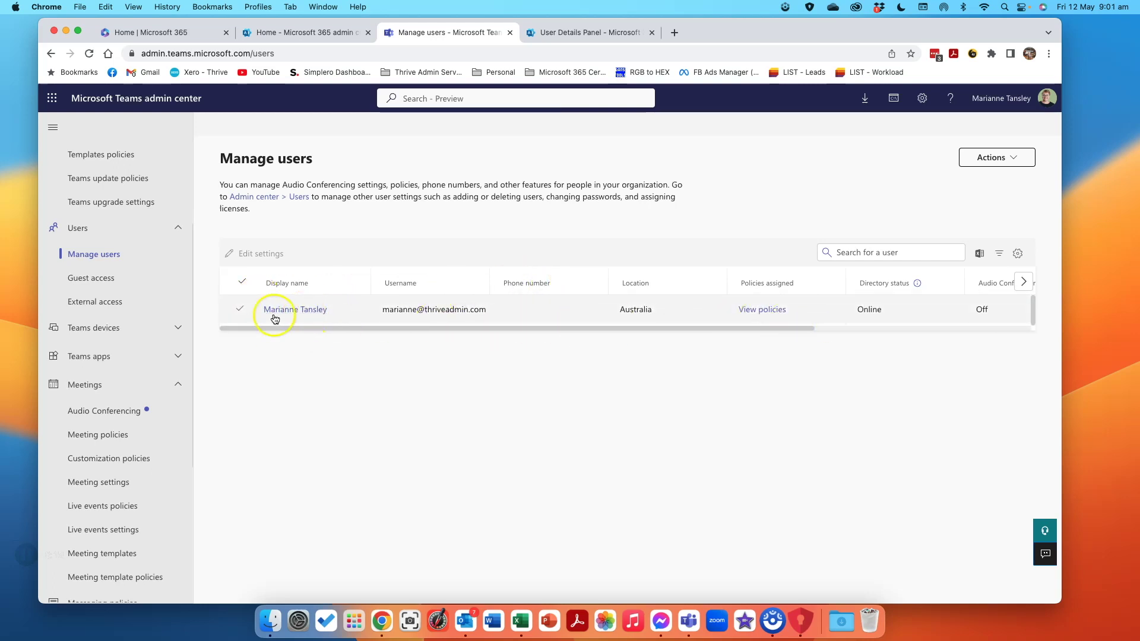
{"action": "left_click", "coordinate": [761, 310]}
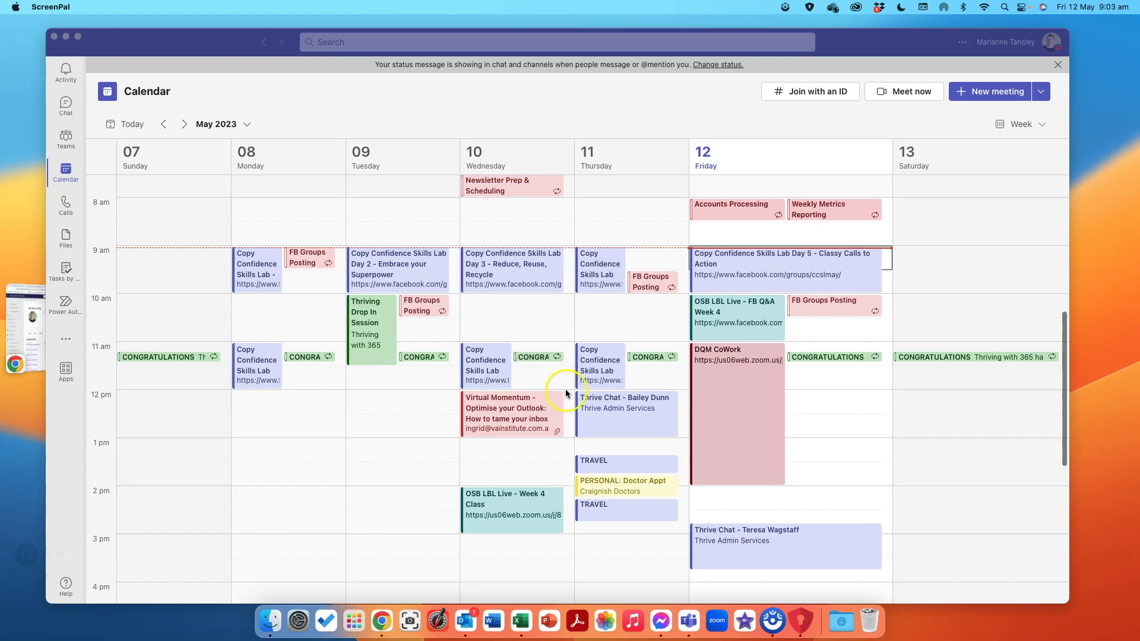
Create the Test Join meeting for Friday 12 May starting at 9:00 am and save it.
{"action": "left_click", "coordinate": [889, 263]}
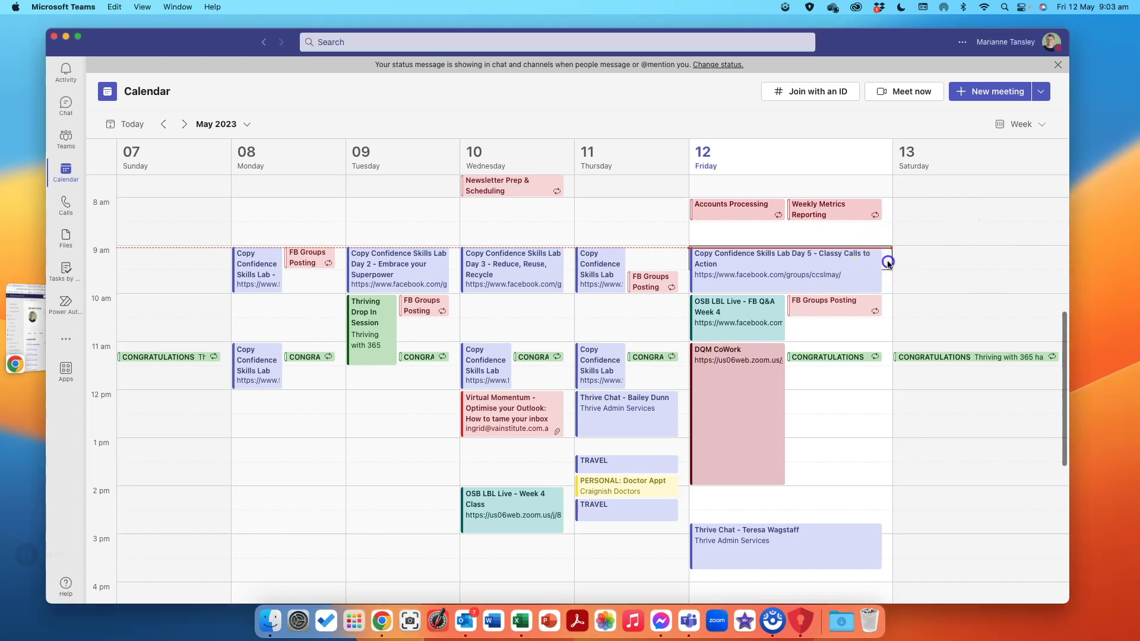
{"action": "left_click", "coordinate": [993, 97]}
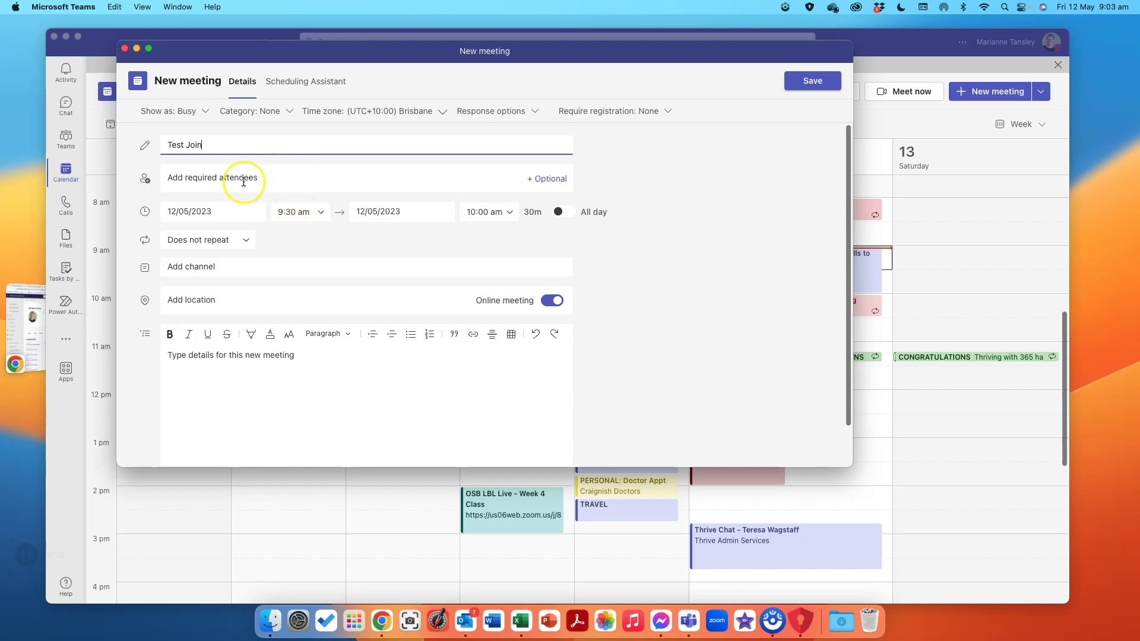
{"action": "left_click", "coordinate": [200, 179]}
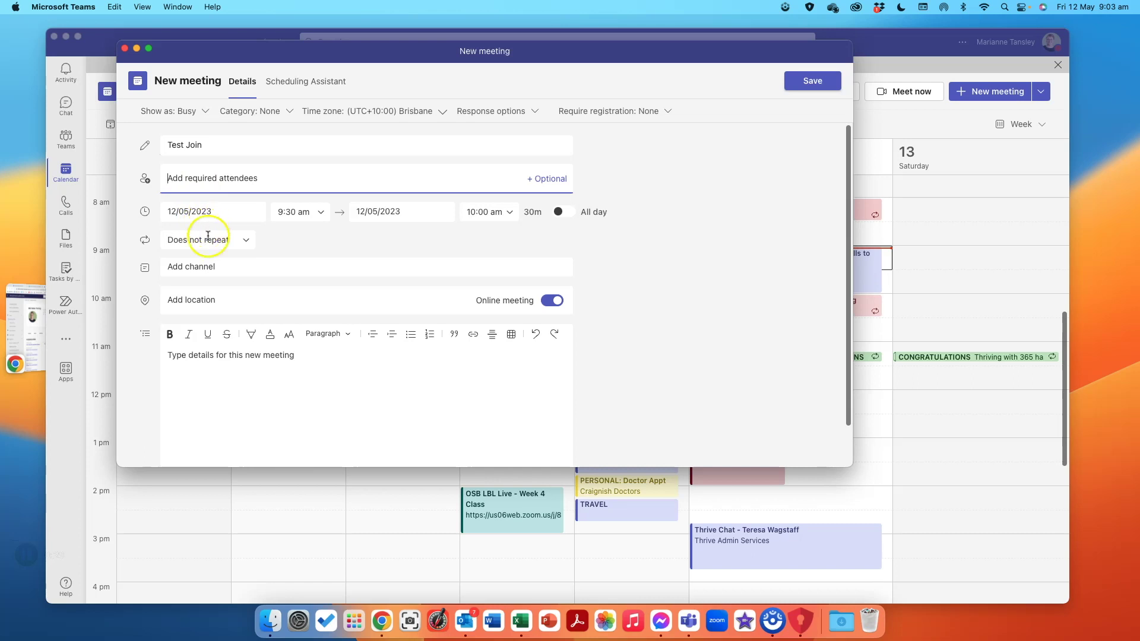
{"action": "left_click", "coordinate": [291, 217]}
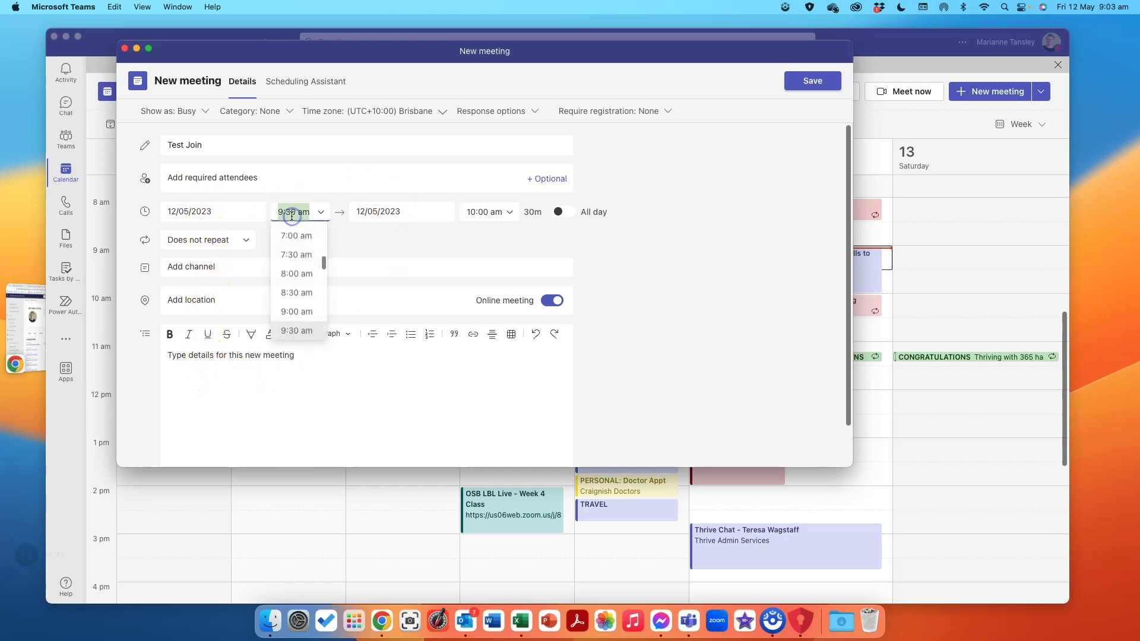
{"action": "type", "text": "9"}
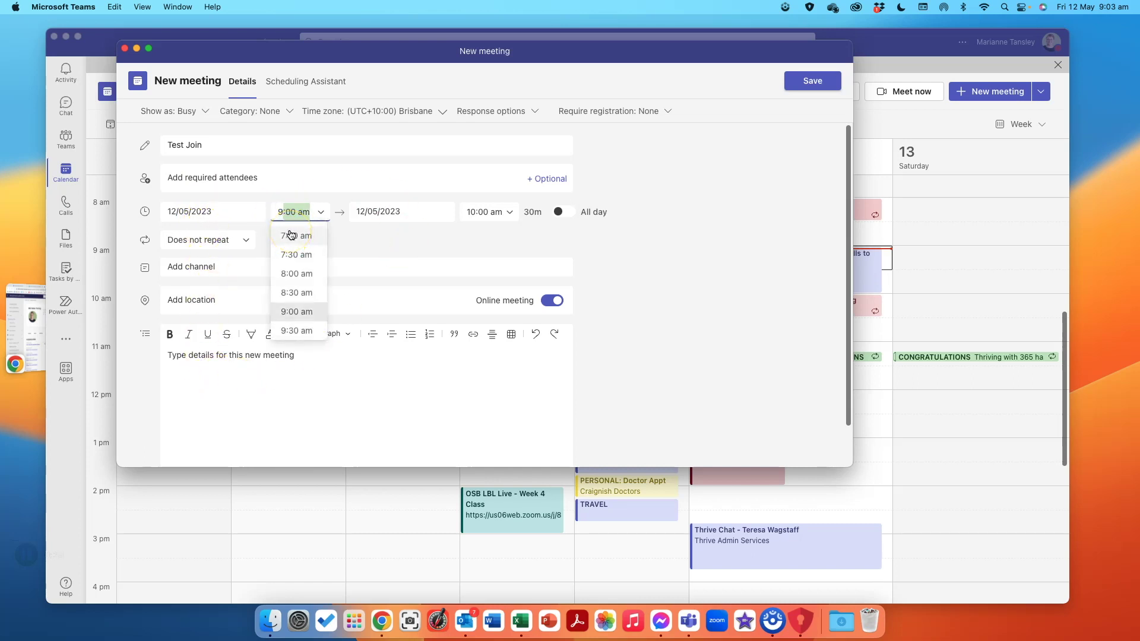
{"action": "key", "text": "Tab"}
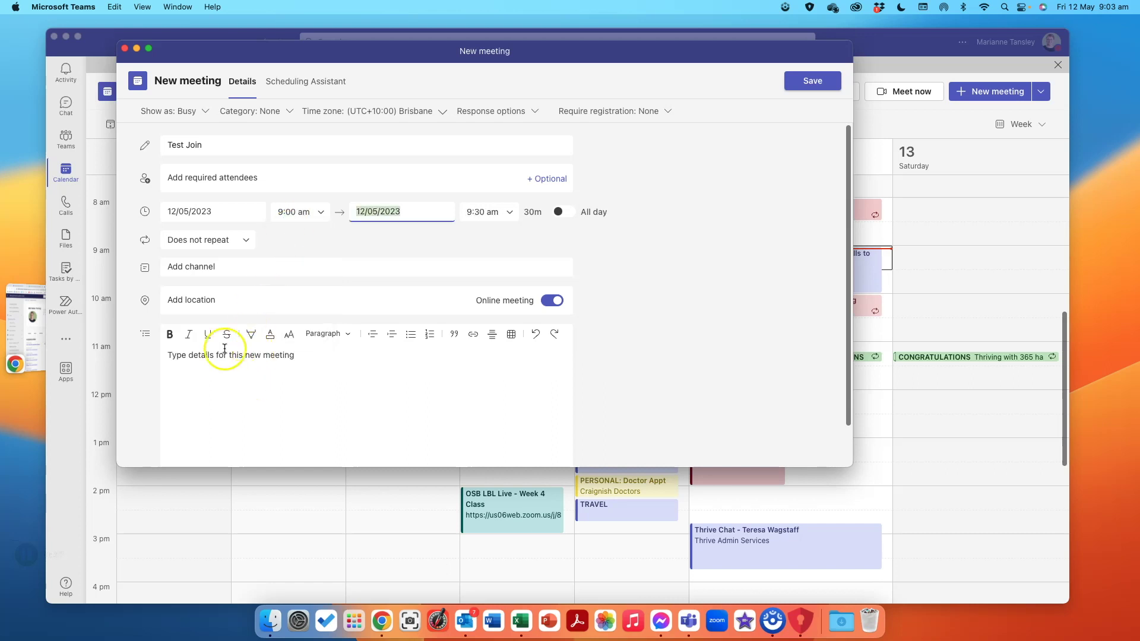
{"action": "left_click", "coordinate": [797, 78]}
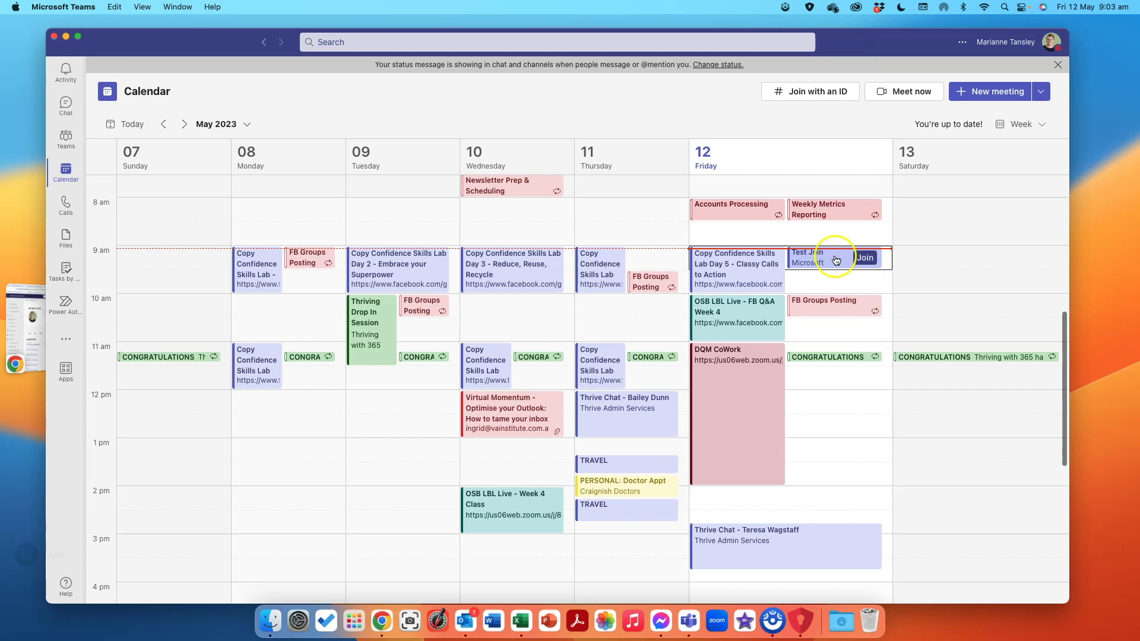
Load the Test Join meeting link in a new Chrome Incognito window and cancel the Teams app prompt.
{"action": "left_click", "coordinate": [836, 259]}
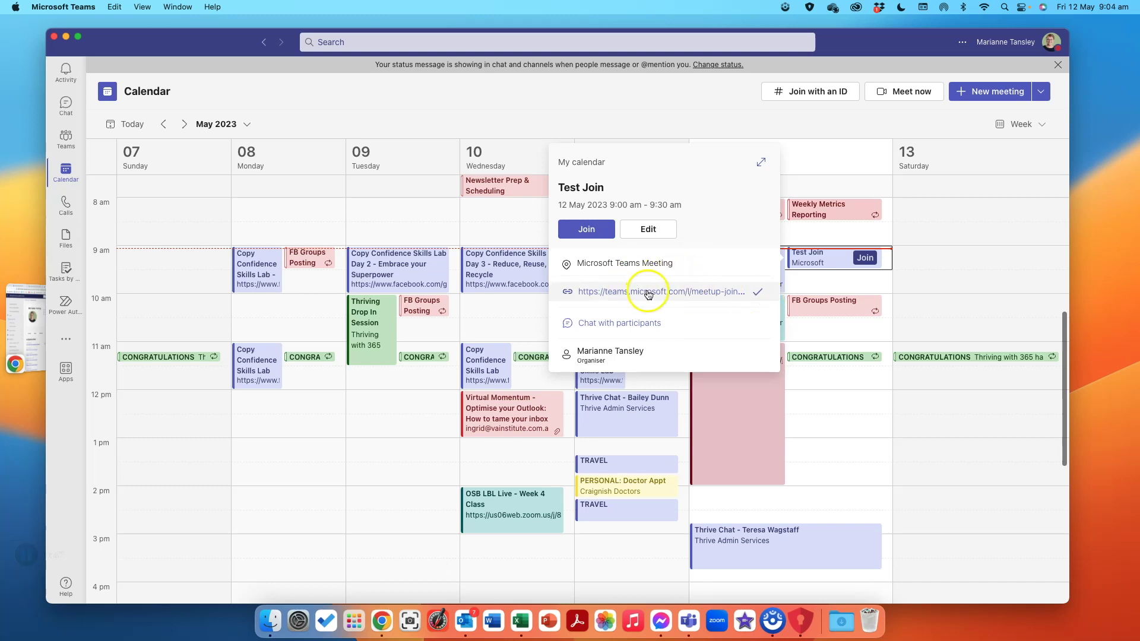
{"action": "right_click", "coordinate": [381, 623]}
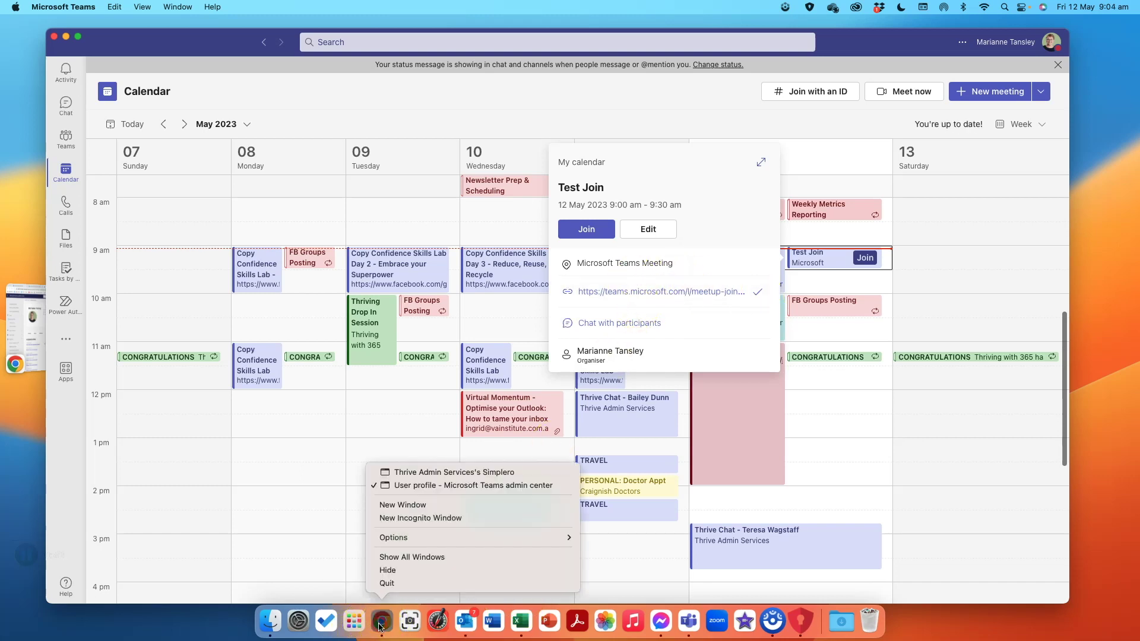
{"action": "left_click", "coordinate": [415, 519]}
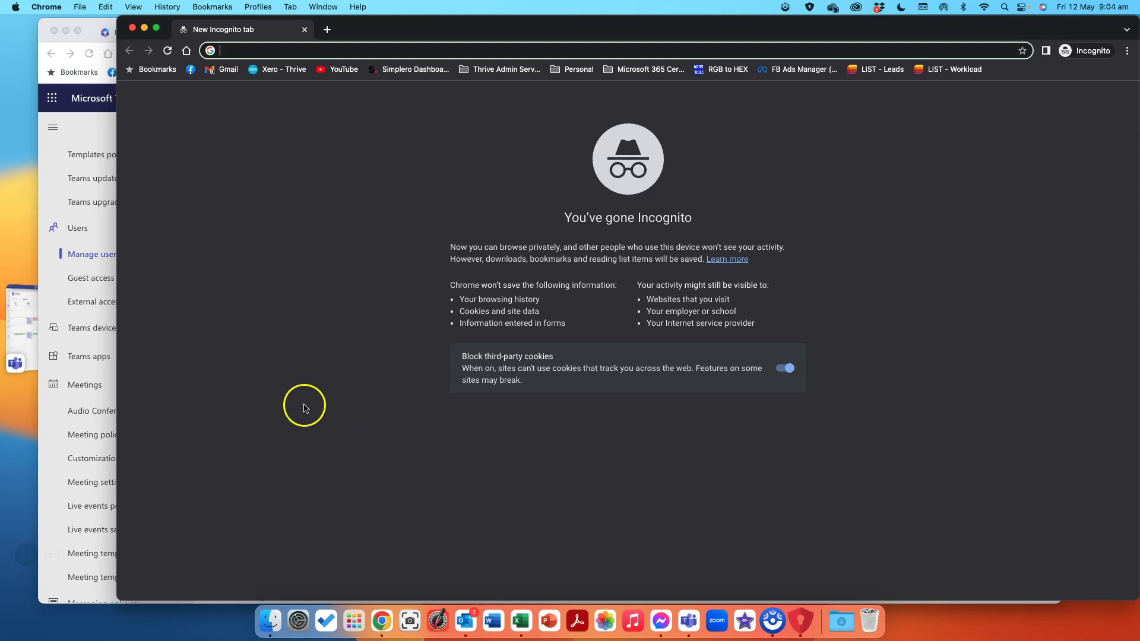
{"action": "key", "text": "super+v"}
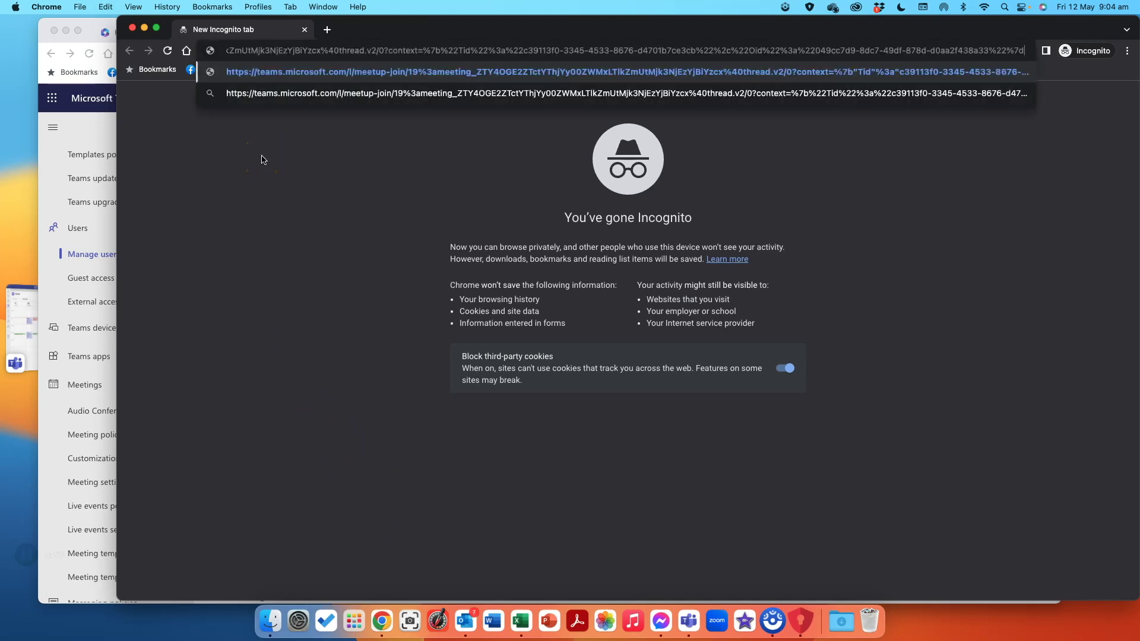
{"action": "key", "text": "Return"}
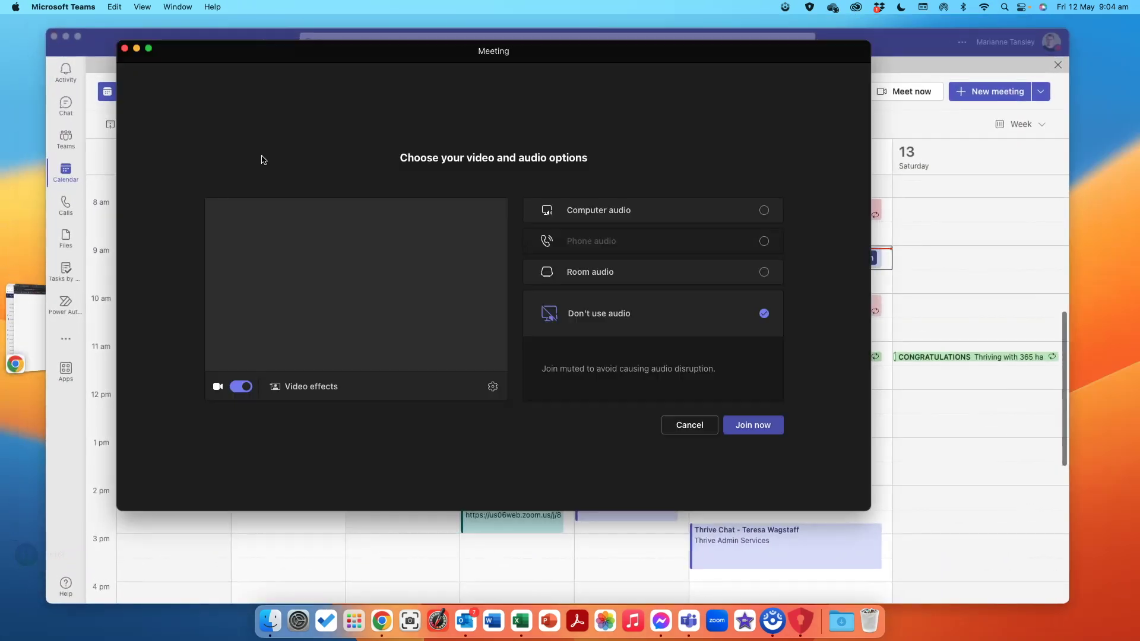
{"action": "left_click", "coordinate": [681, 427]}
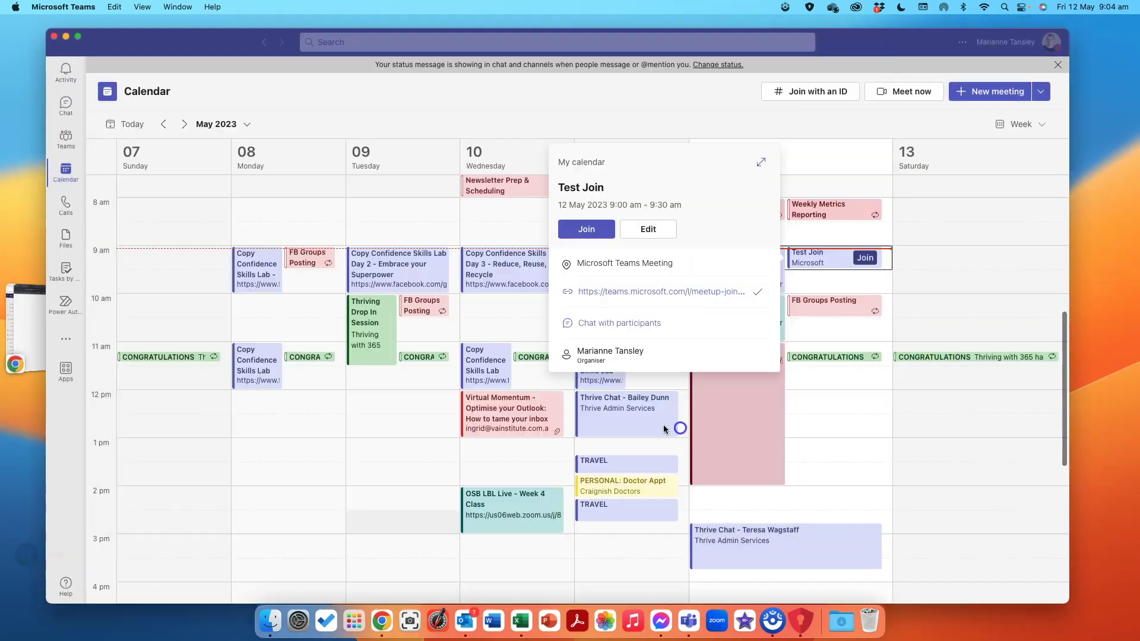
Join Test Join in the browser as a named guest, allowing camera and microphone access.
{"action": "left_click", "coordinate": [28, 339]}
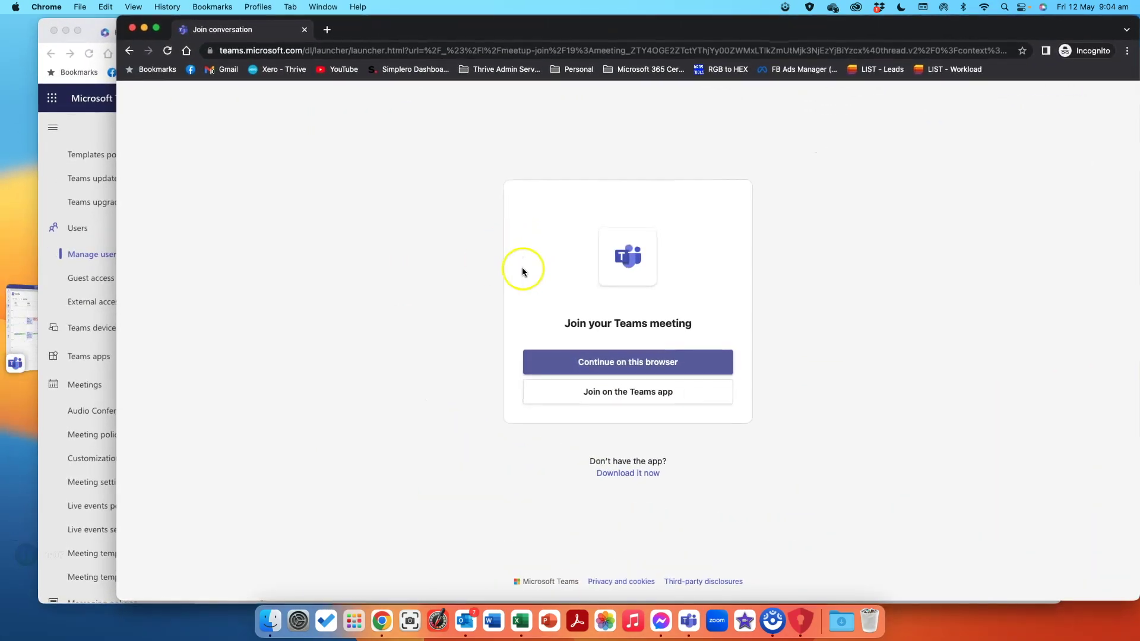
{"action": "left_click", "coordinate": [622, 365]}
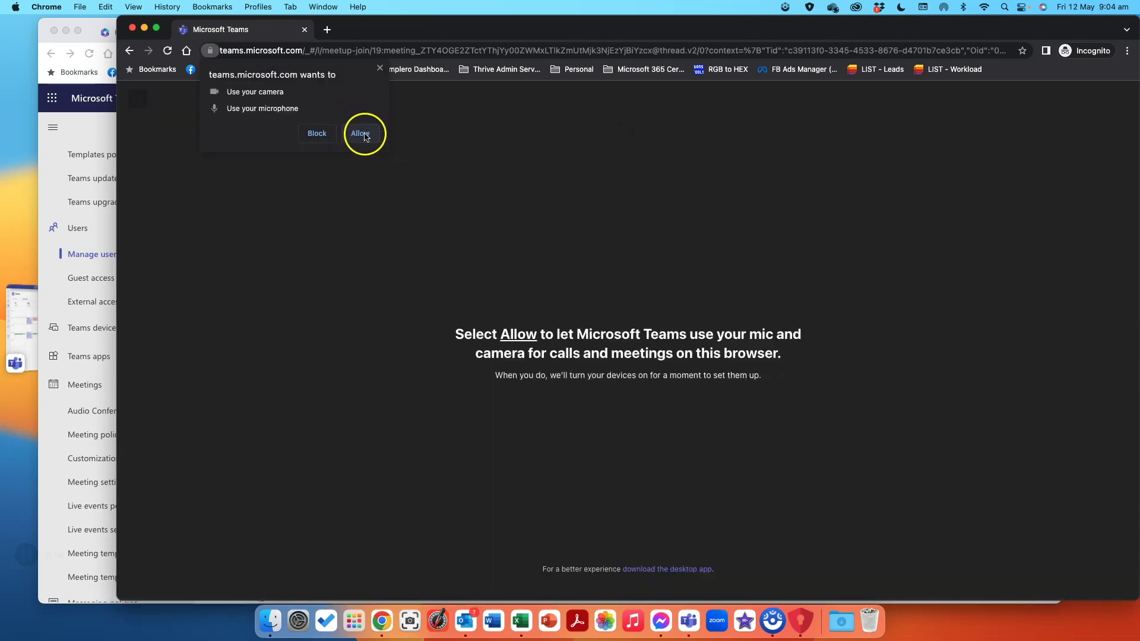
{"action": "left_click", "coordinate": [362, 133]}
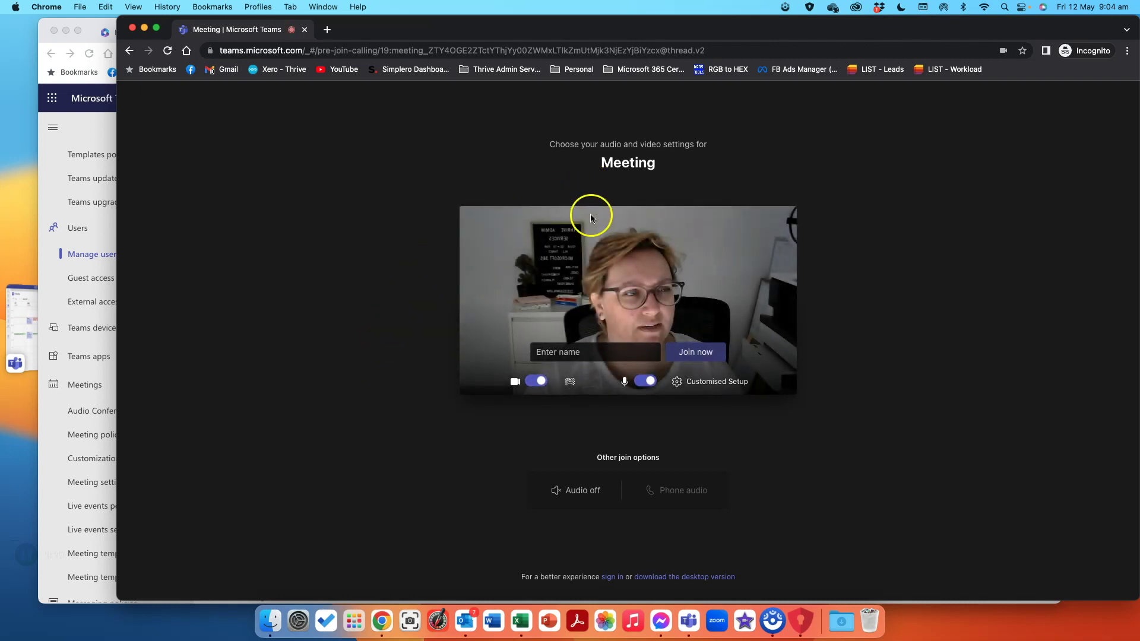
{"action": "left_click", "coordinate": [548, 361]}
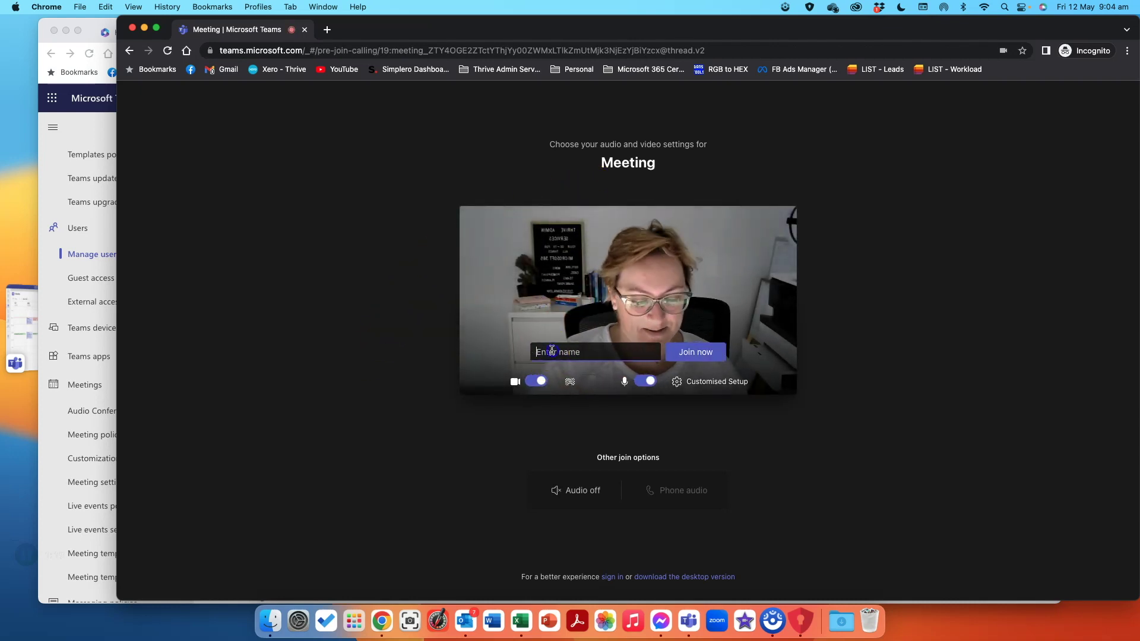
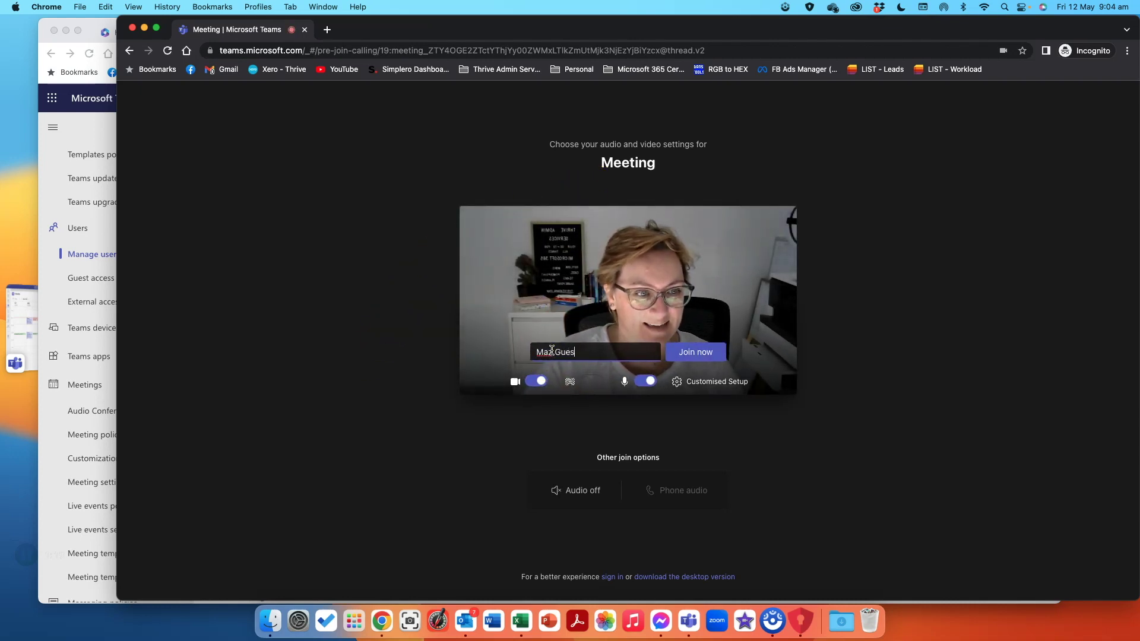
{"action": "left_click", "coordinate": [690, 350]}
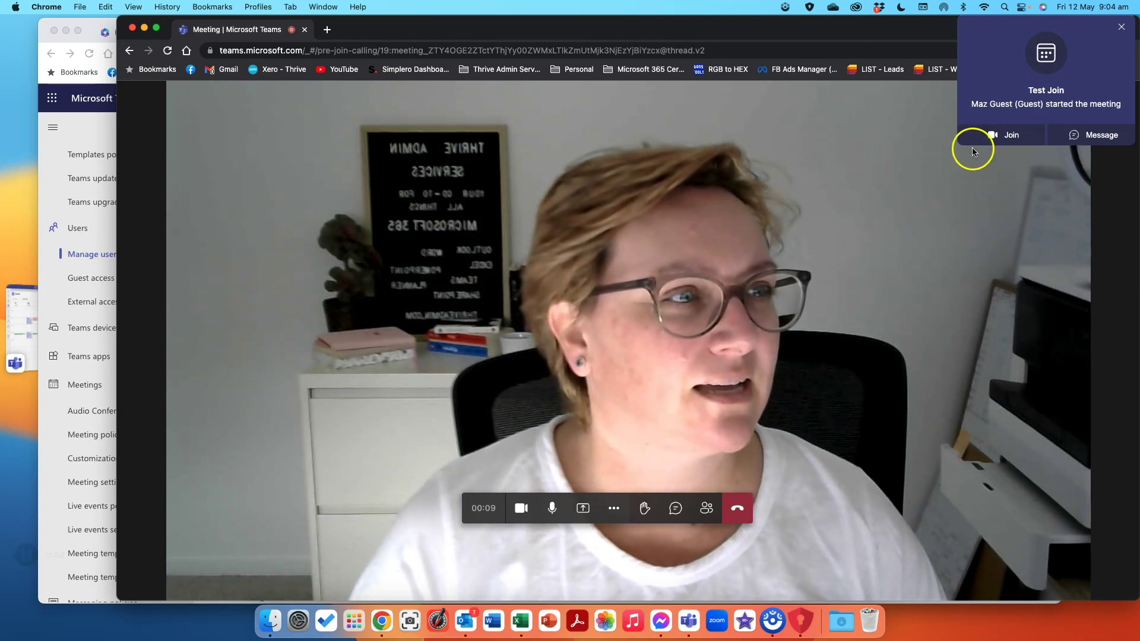
Dismiss the meeting-started notice and switch the guest's camera off and back on.
{"action": "left_click", "coordinate": [1122, 28]}
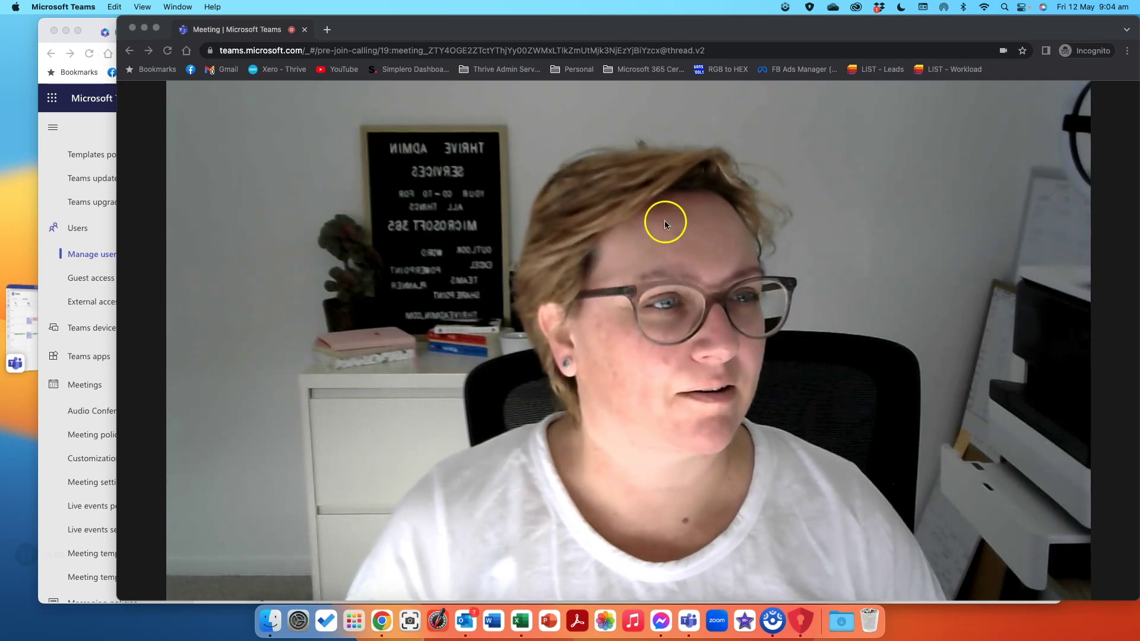
{"action": "left_click", "coordinate": [661, 334]}
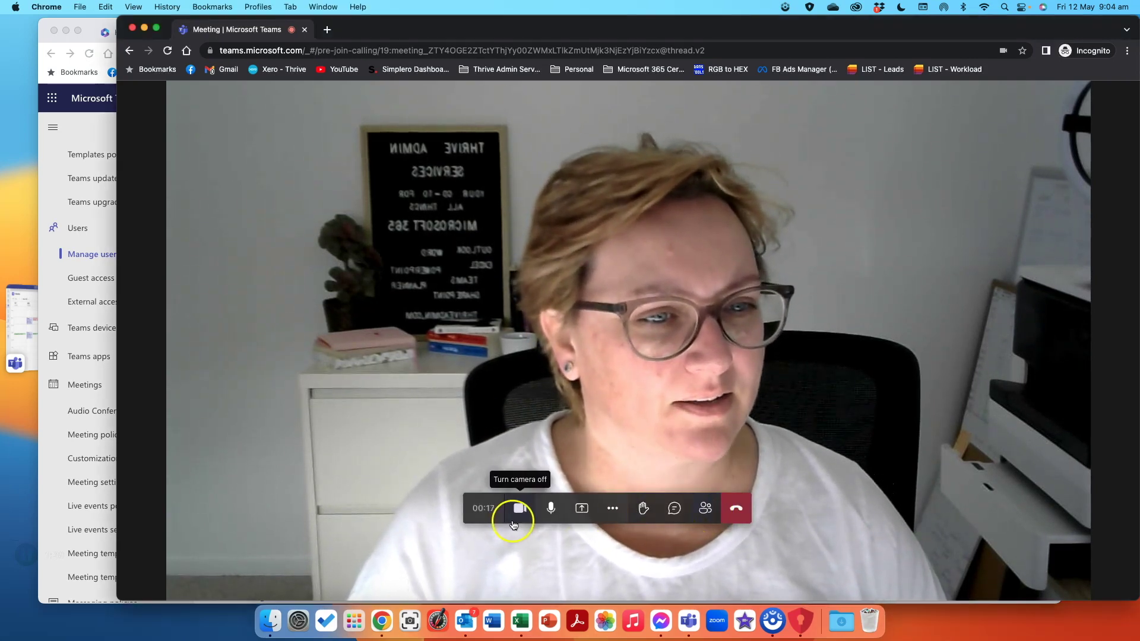
{"action": "left_click", "coordinate": [613, 510]}
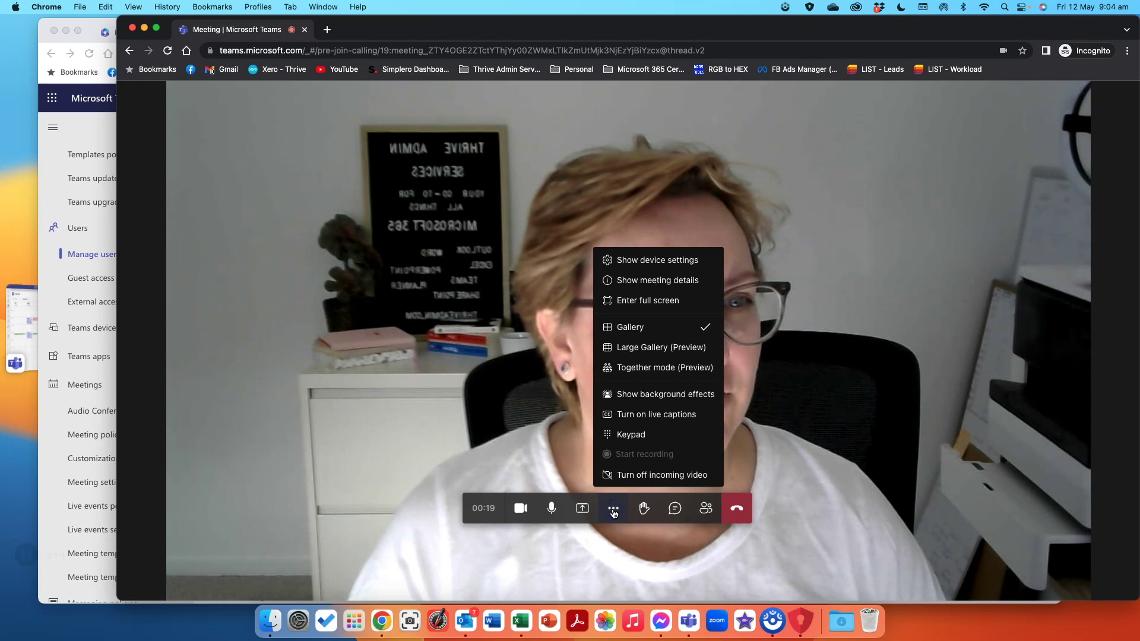
{"action": "left_click", "coordinate": [613, 510]}
{"action": "left_click", "coordinate": [522, 510]}
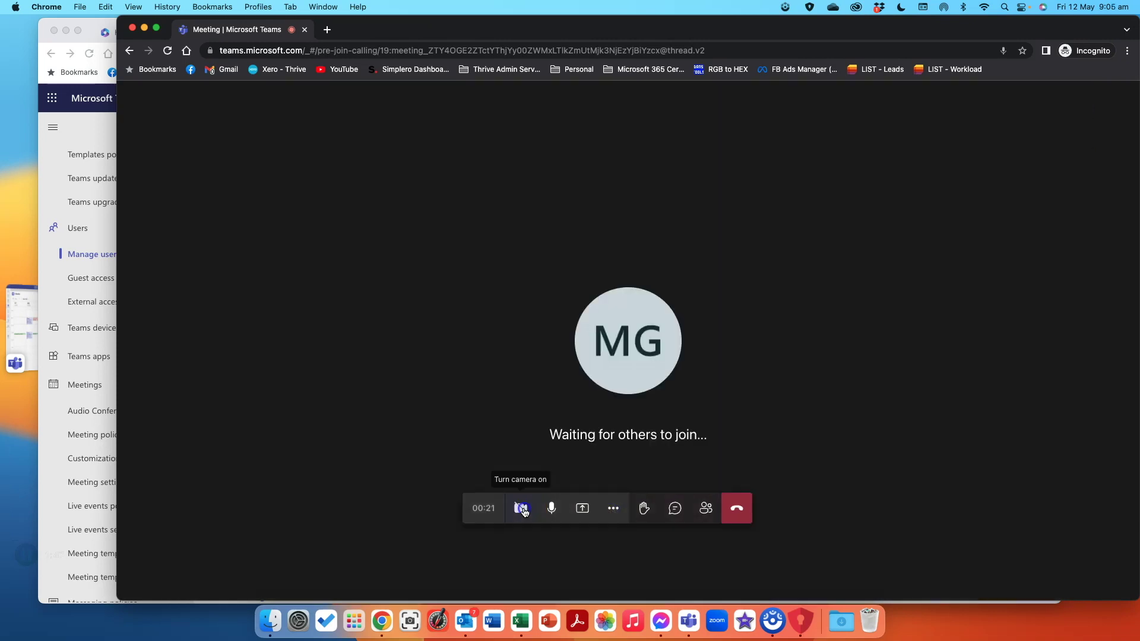
{"action": "left_click", "coordinate": [523, 509]}
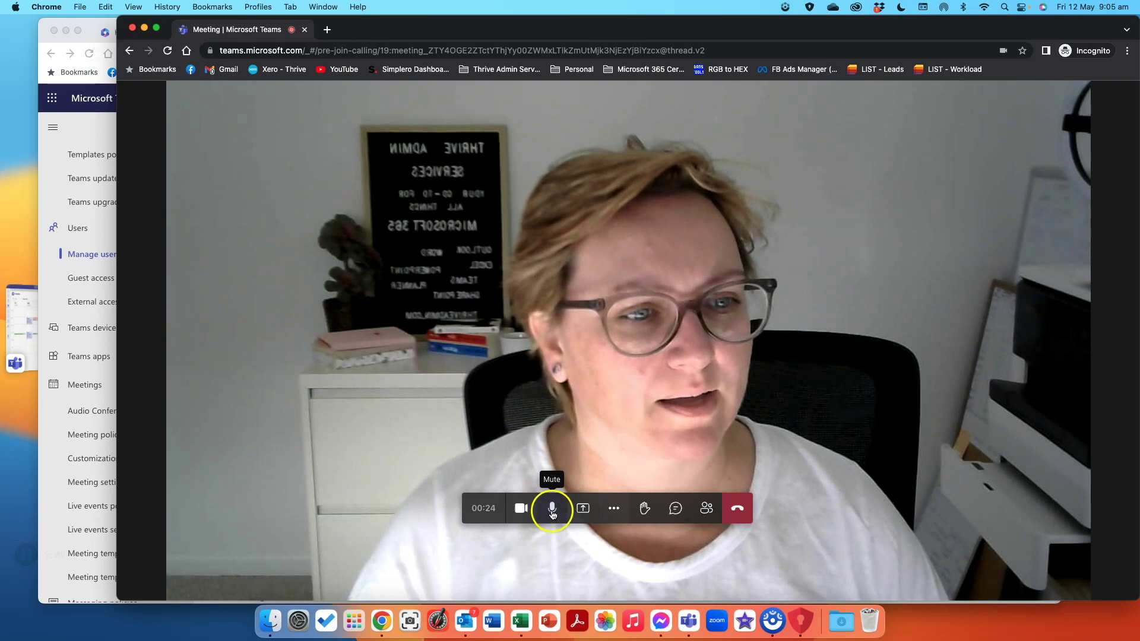
Test mute and unmute, the Share tray, and raising and lowering a hand, then view chat.
{"action": "left_click", "coordinate": [551, 513]}
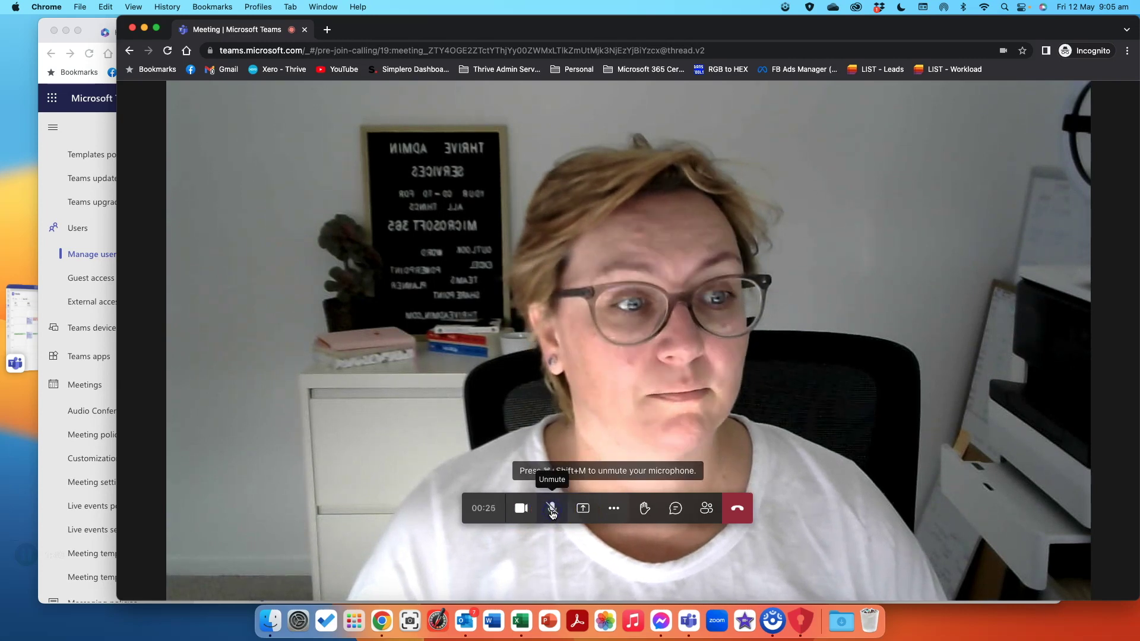
{"action": "left_click", "coordinate": [551, 513]}
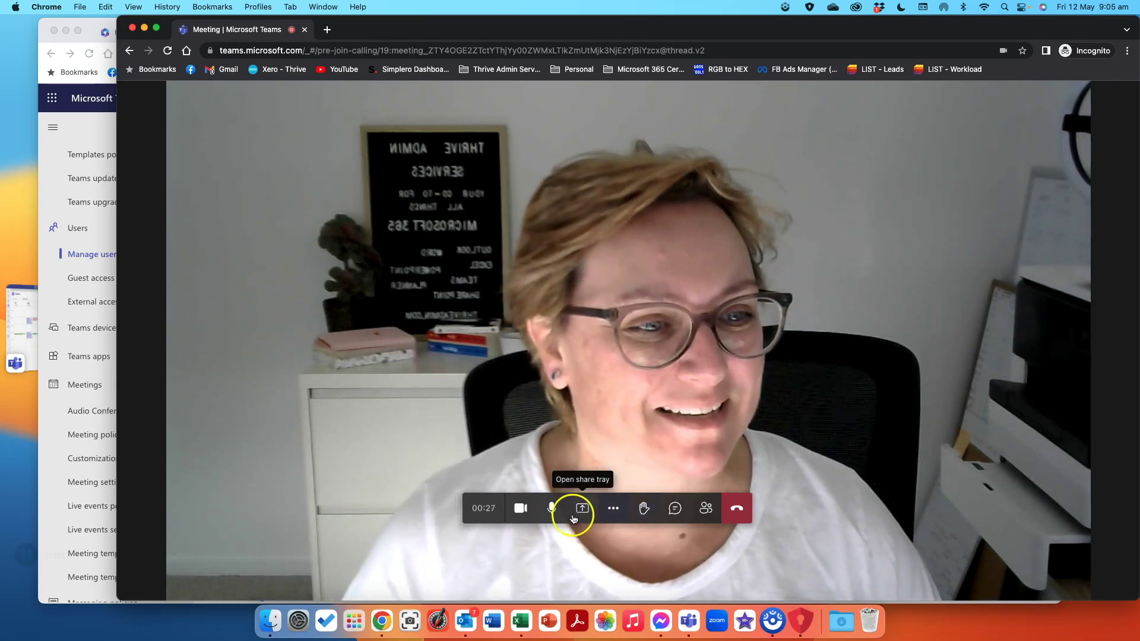
{"action": "left_click", "coordinate": [578, 511]}
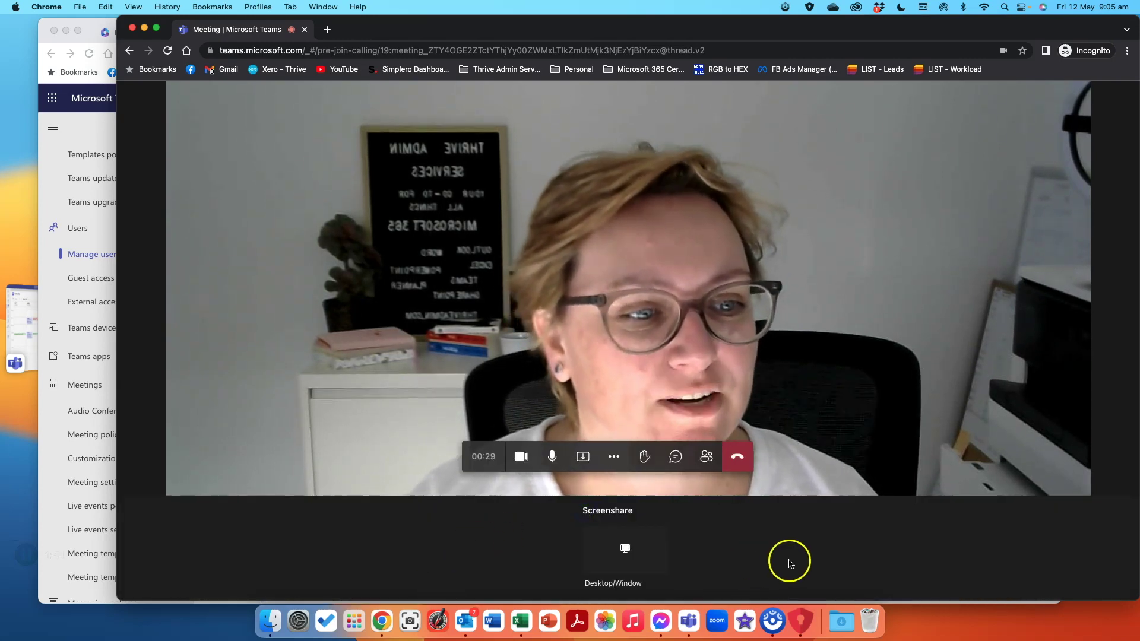
{"action": "left_click", "coordinate": [582, 456]}
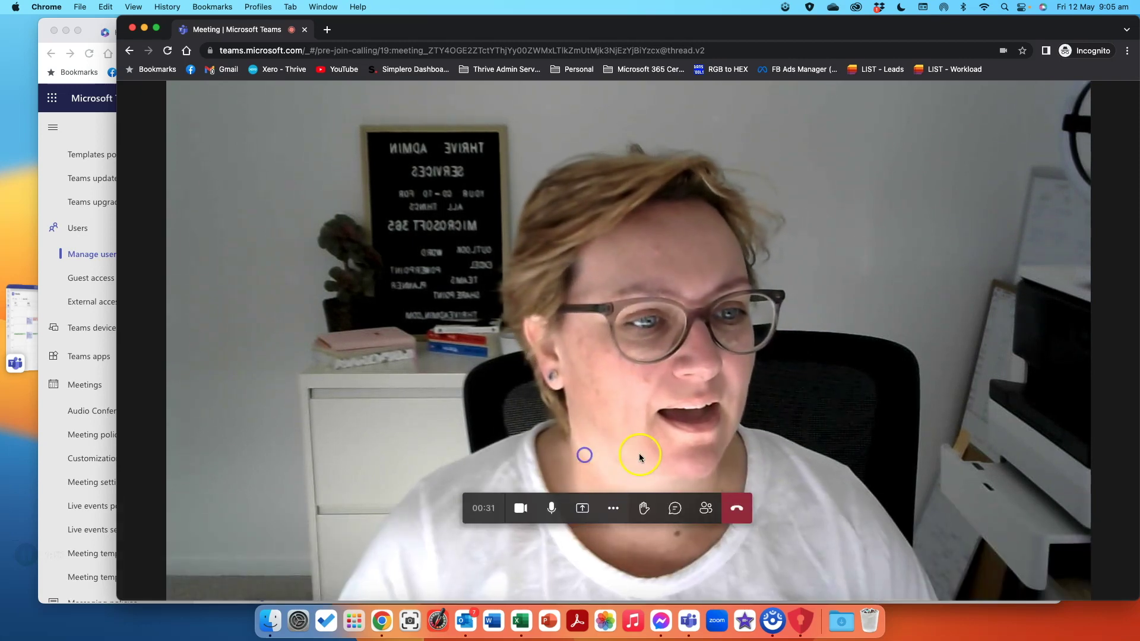
{"action": "left_click", "coordinate": [644, 508]}
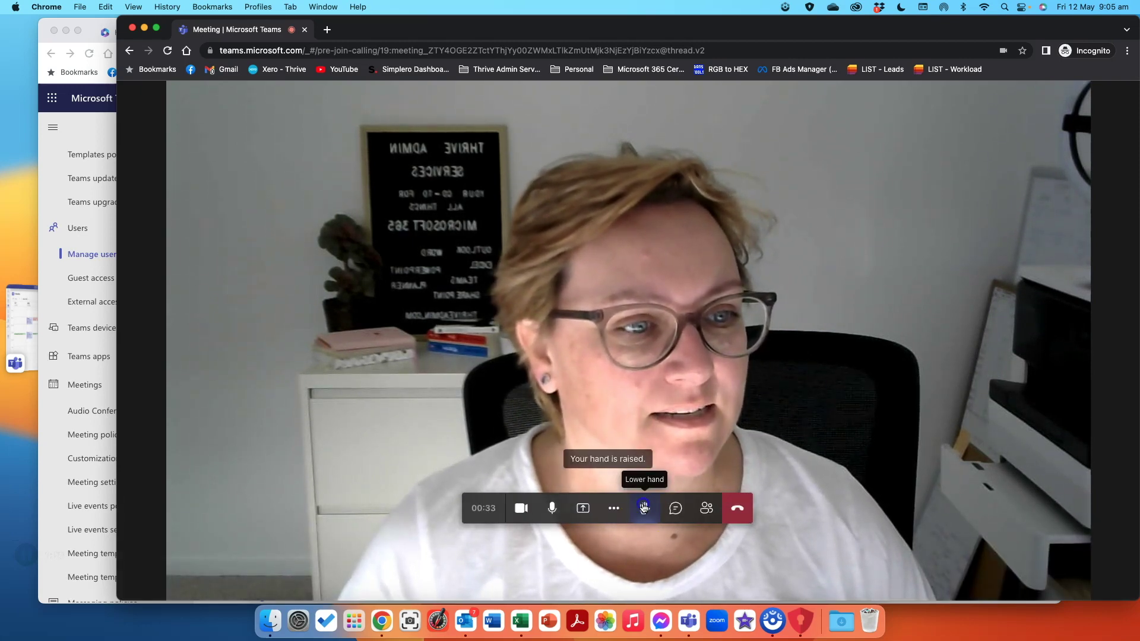
{"action": "left_click", "coordinate": [644, 507]}
{"action": "left_click", "coordinate": [675, 509]}
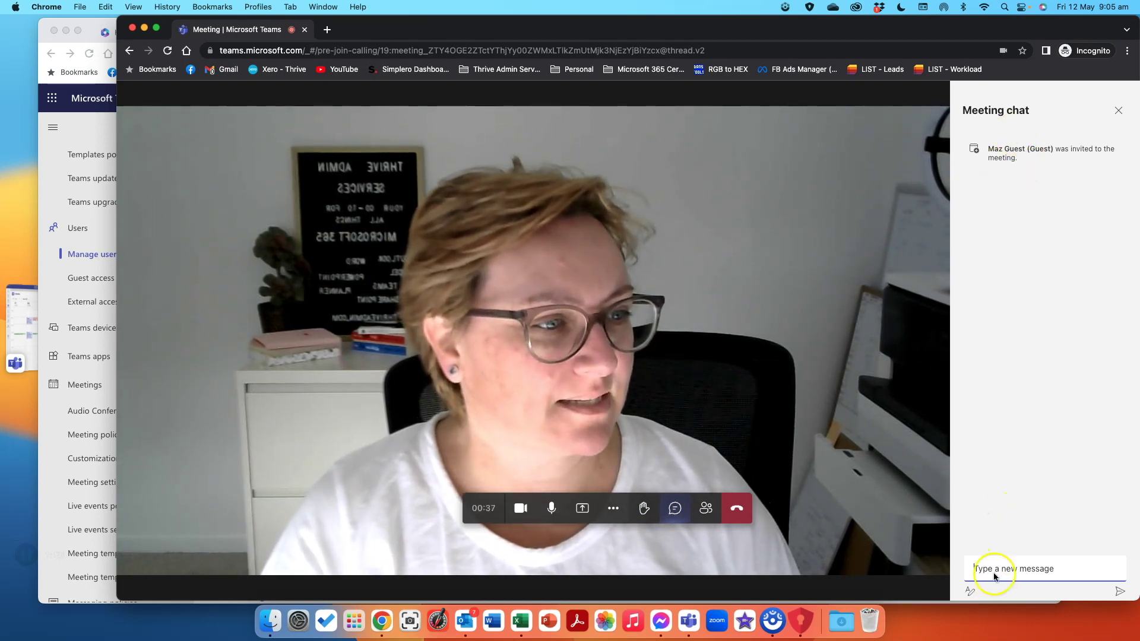
Show the People panel listing the guest as the only participant, then close it.
{"action": "left_click", "coordinate": [706, 508]}
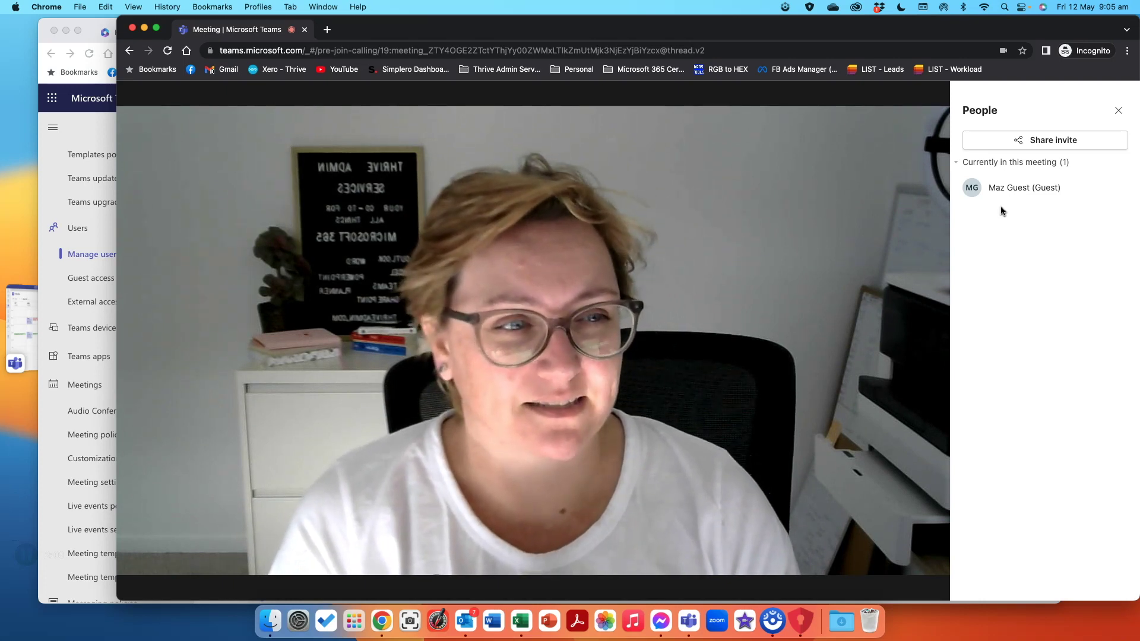
{"action": "left_click", "coordinate": [1119, 111]}
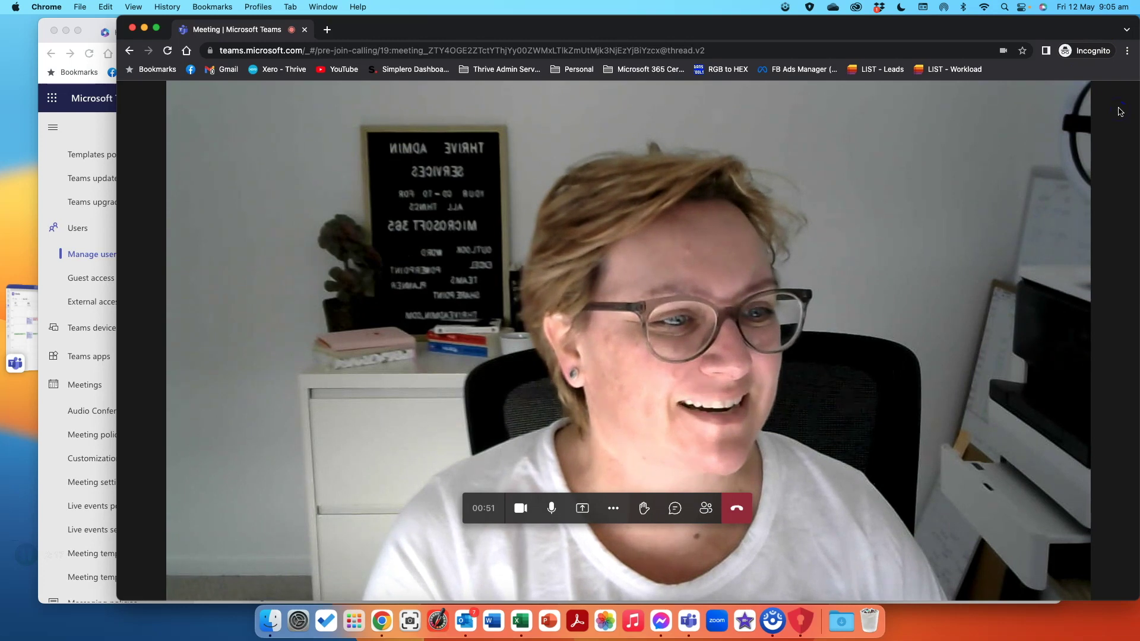
{"action": "left_click", "coordinate": [706, 512]}
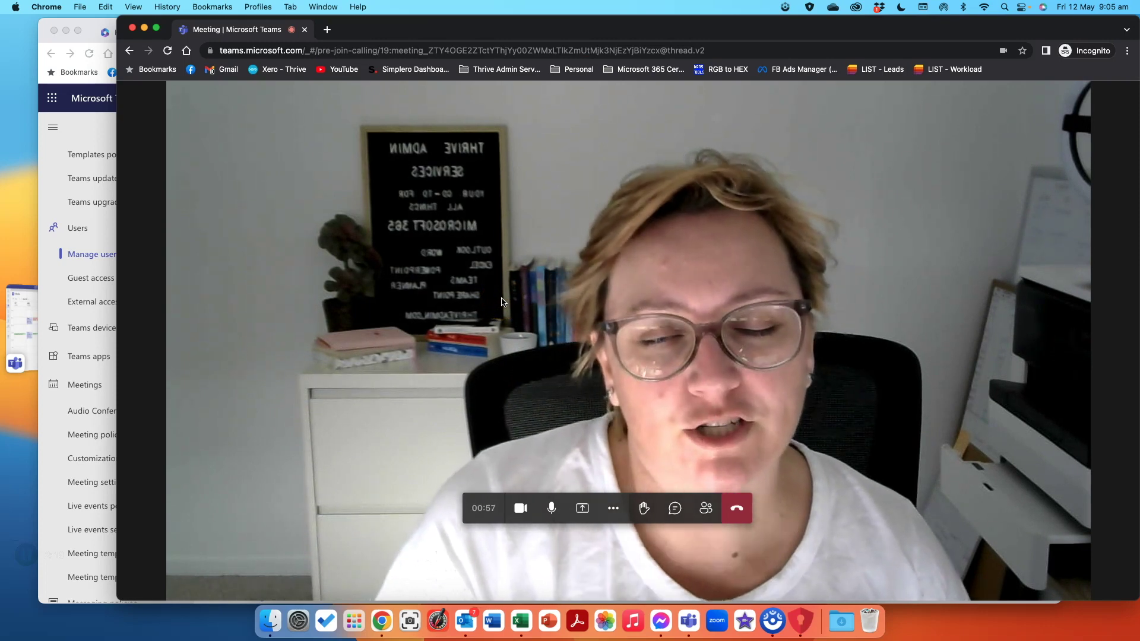
{"action": "left_click", "coordinate": [508, 323]}
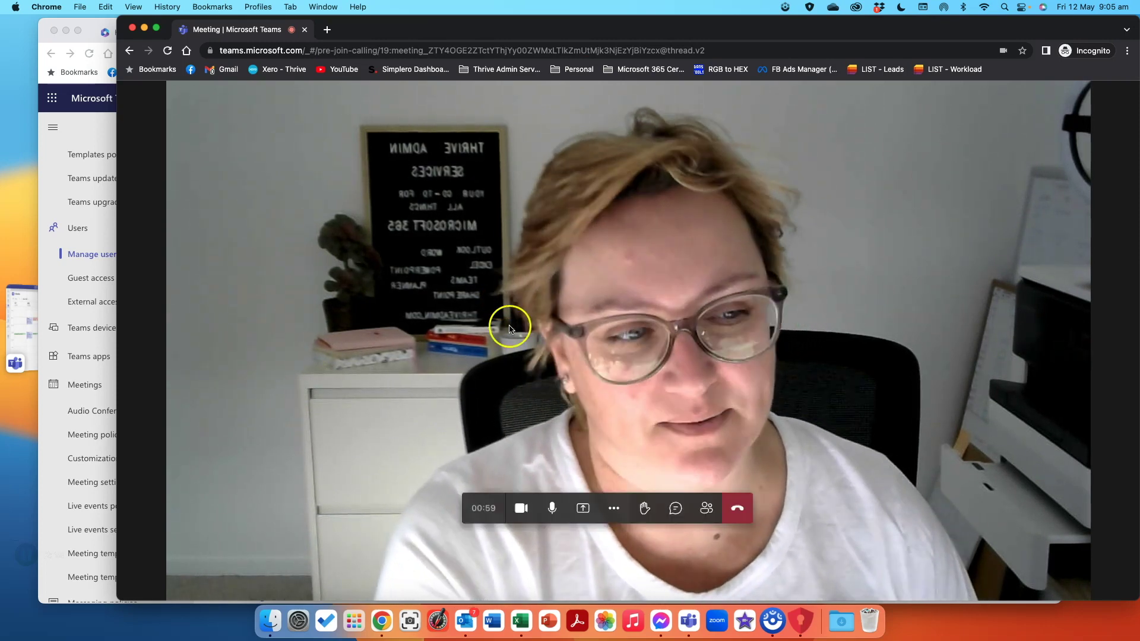